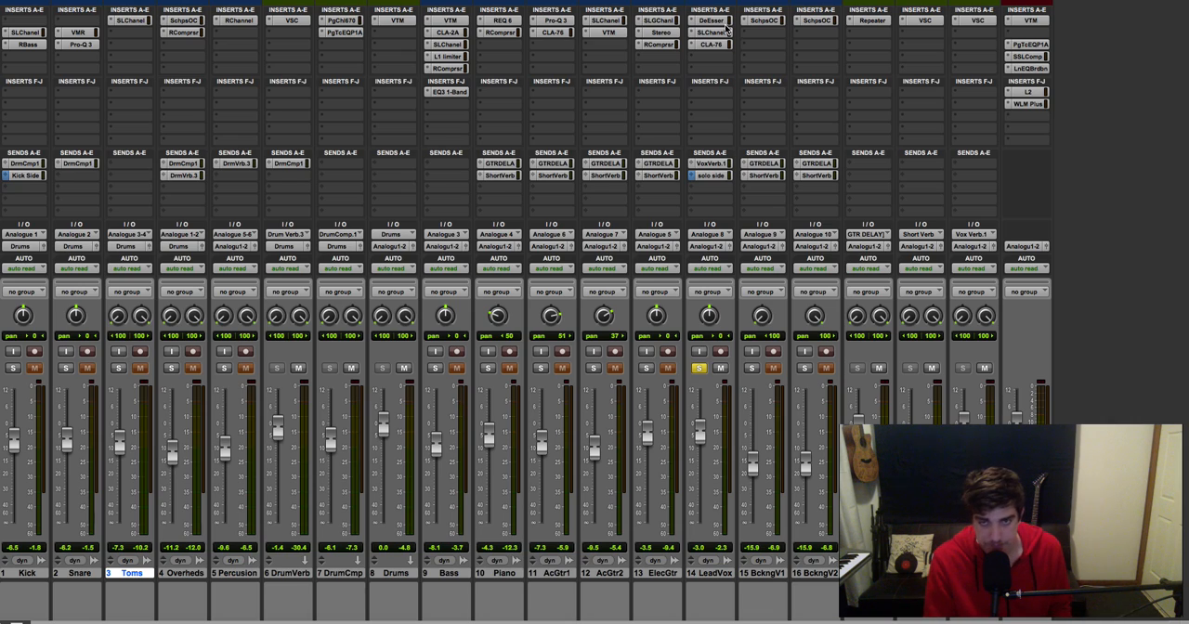
Step: Take the LeadVox track out of solo and bypass its DeEsser insert
click(701, 370)
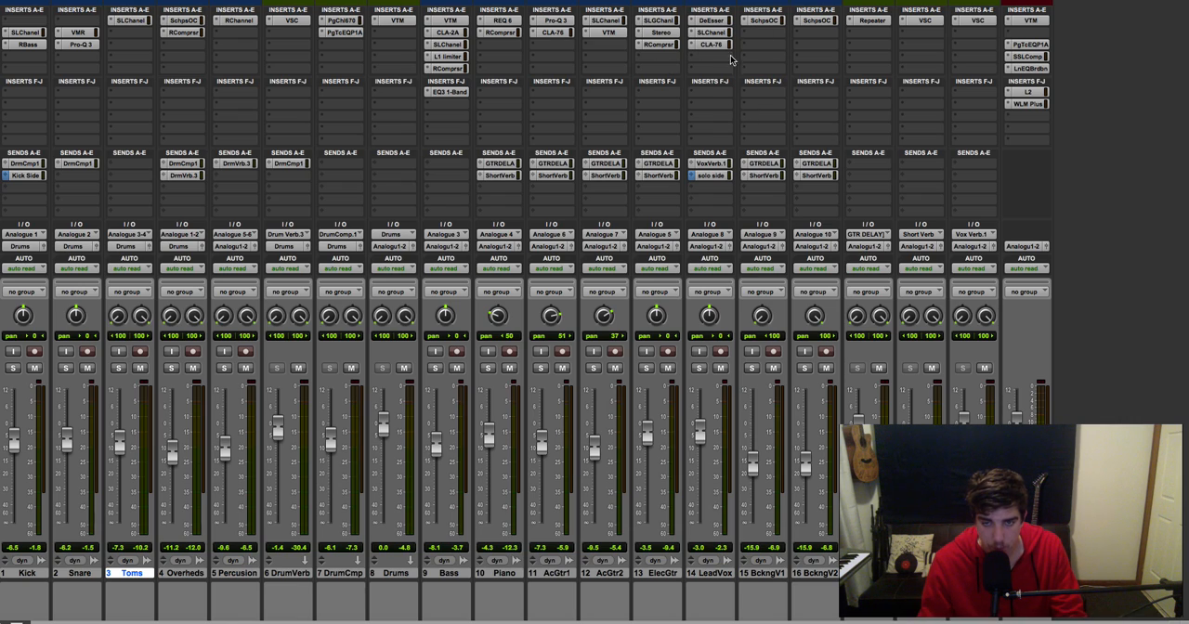
click(717, 20)
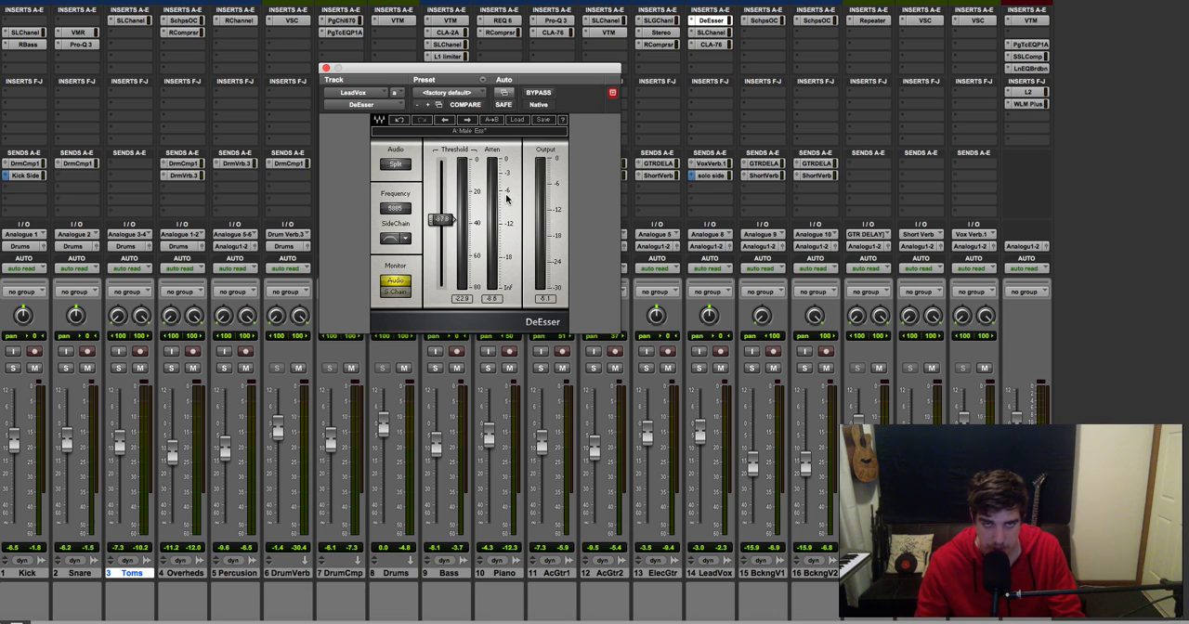
key(super+equal)
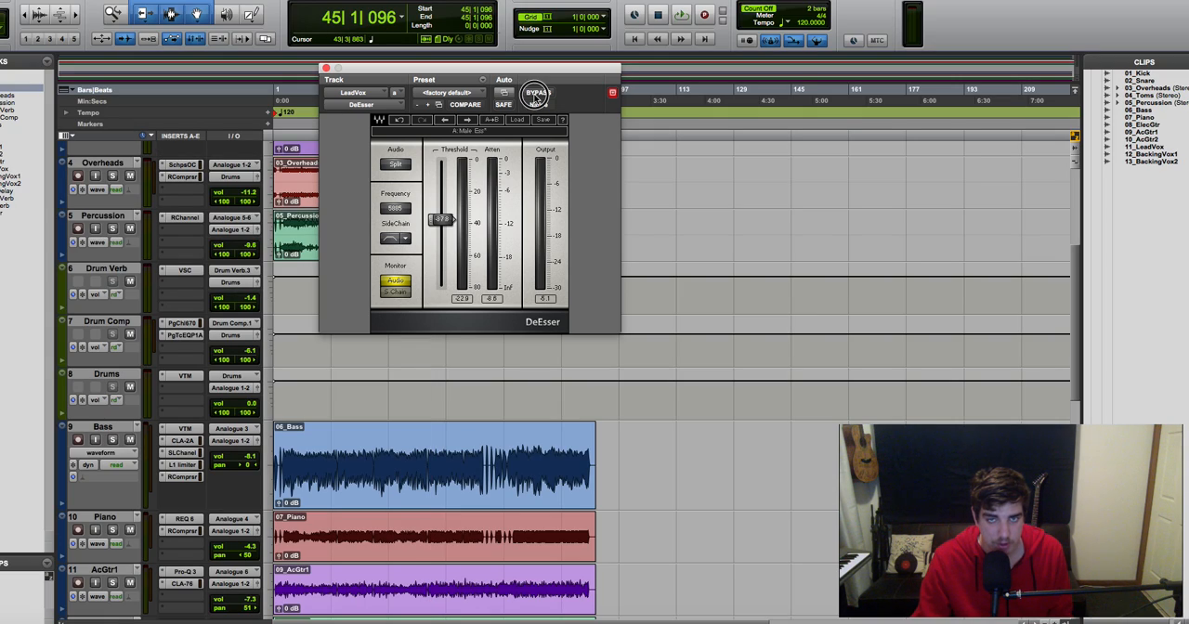
click(325, 67)
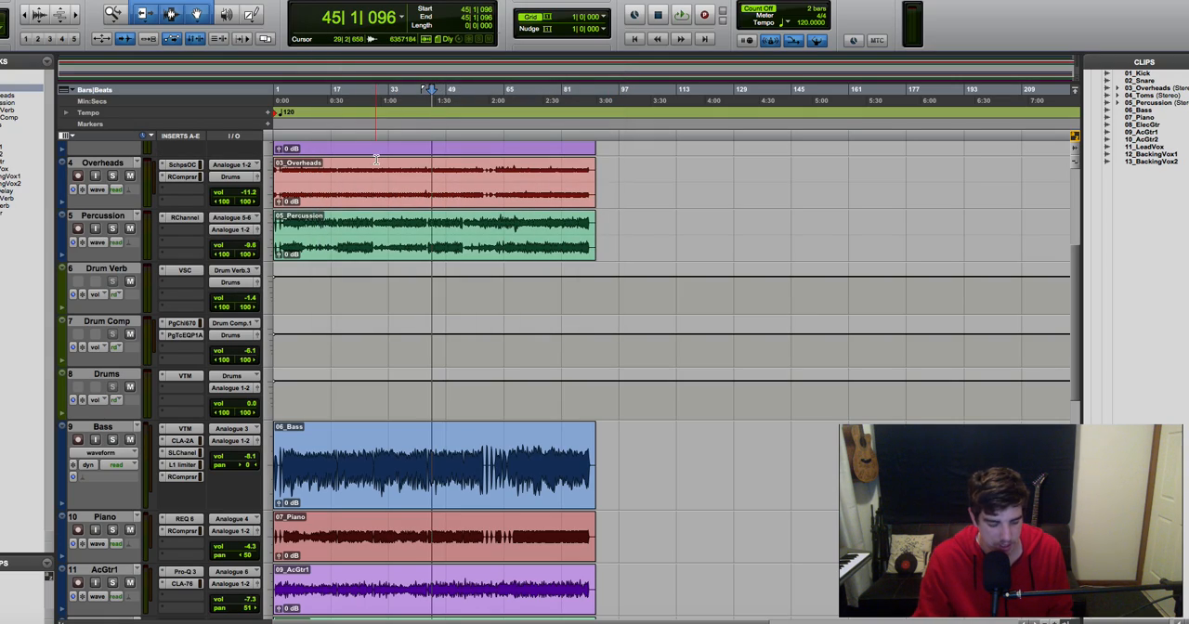
key(super+equal)
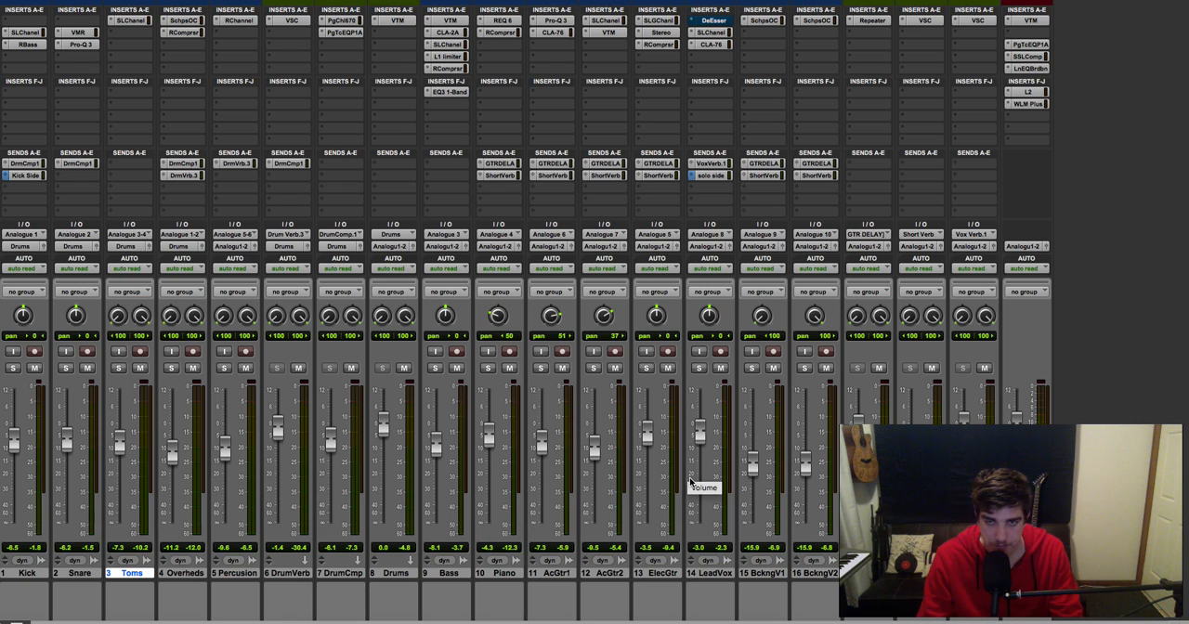
key(super+equal)
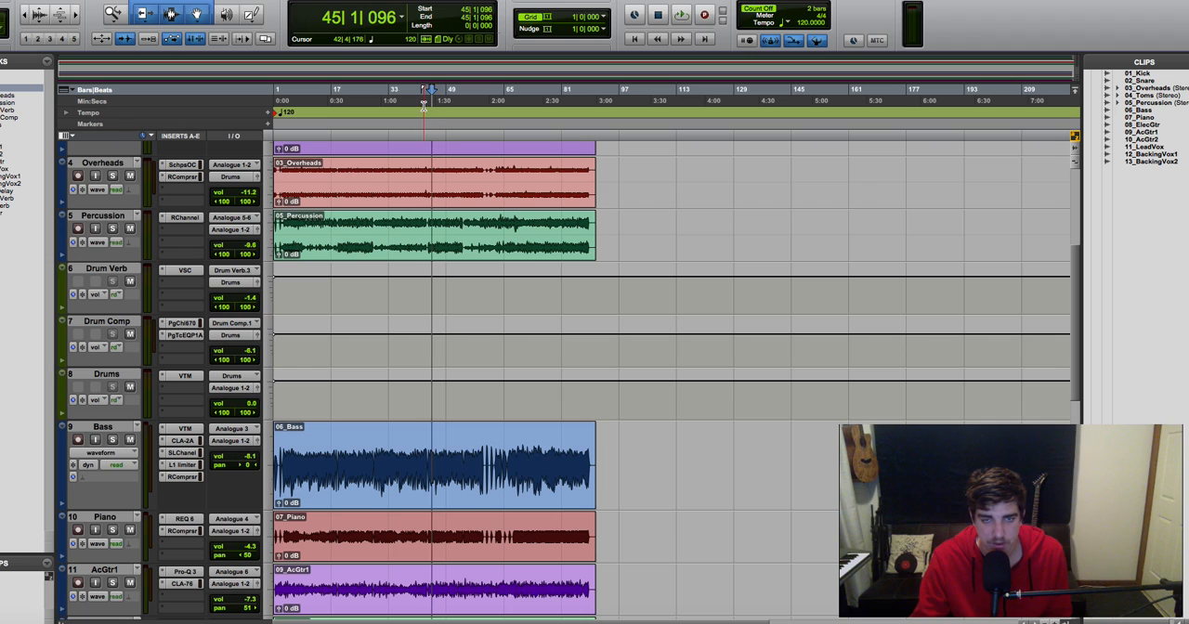
Step: Play the full mix from bar 45, solo the LeadVox track during playback, and stop
key(space)
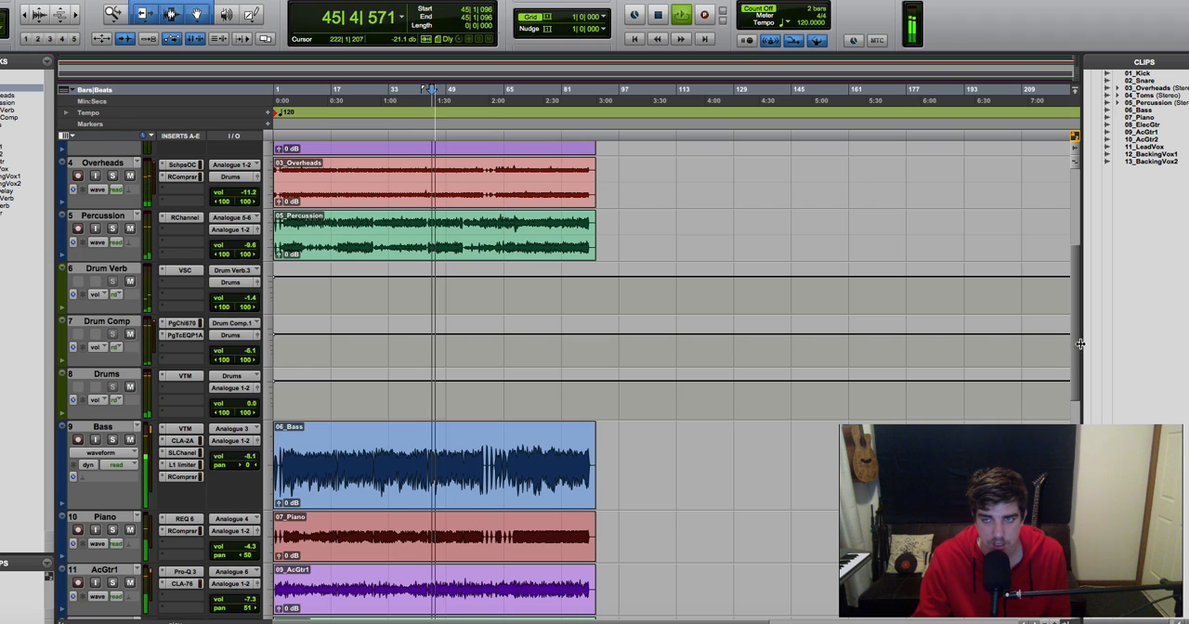
drag(1080, 344, 1066, 479)
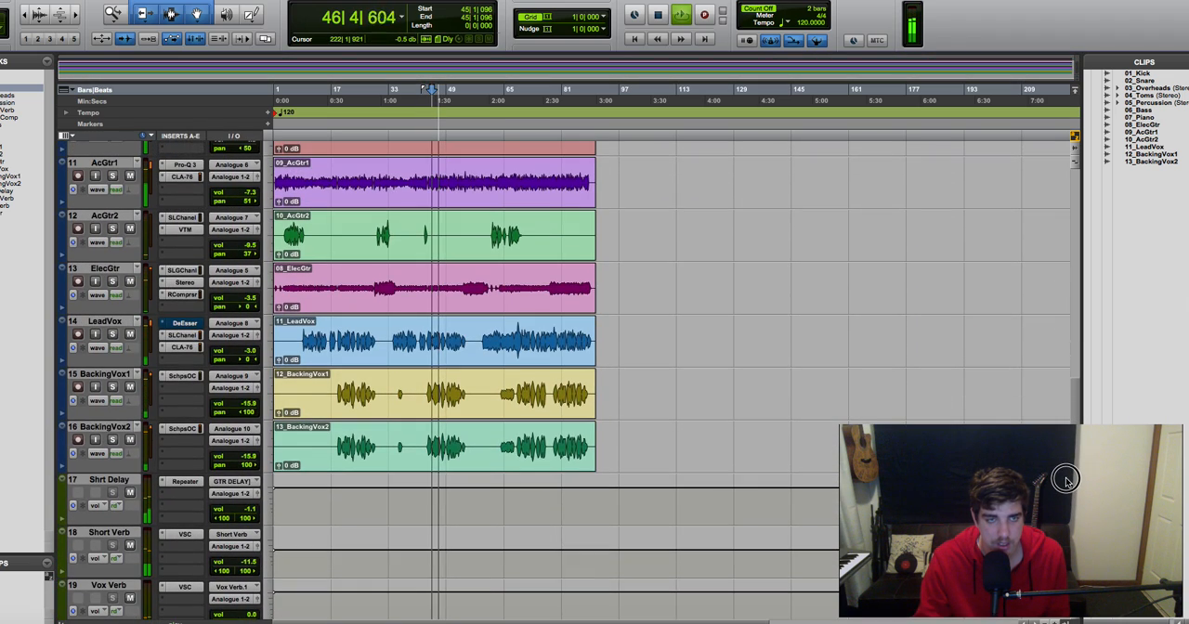
click(112, 334)
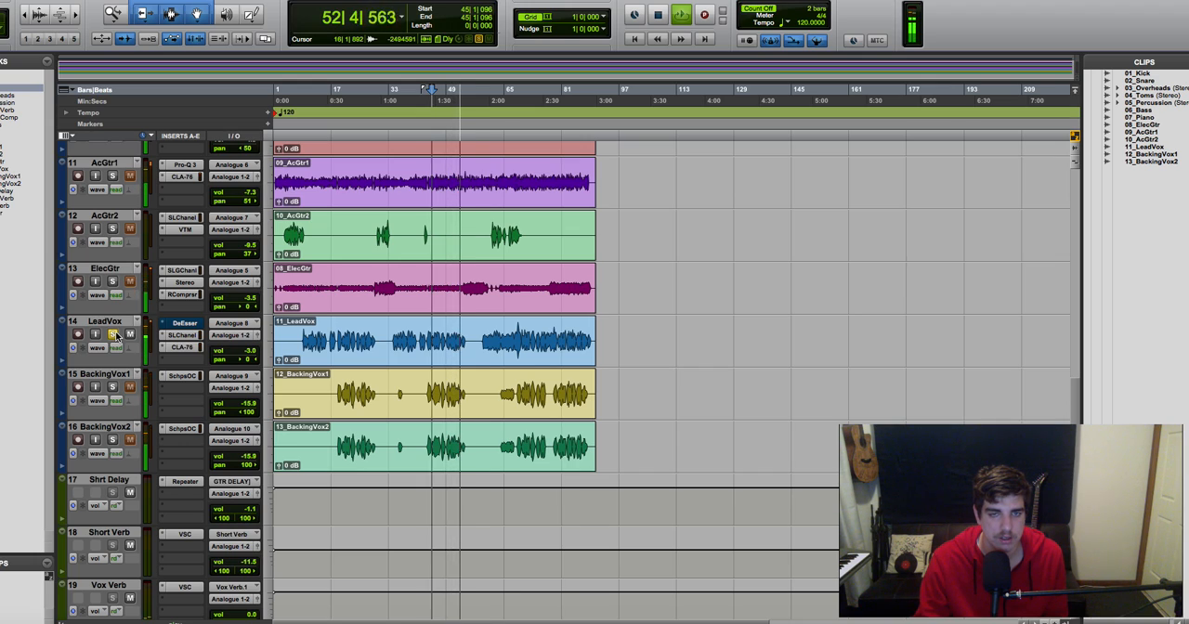
key(space)
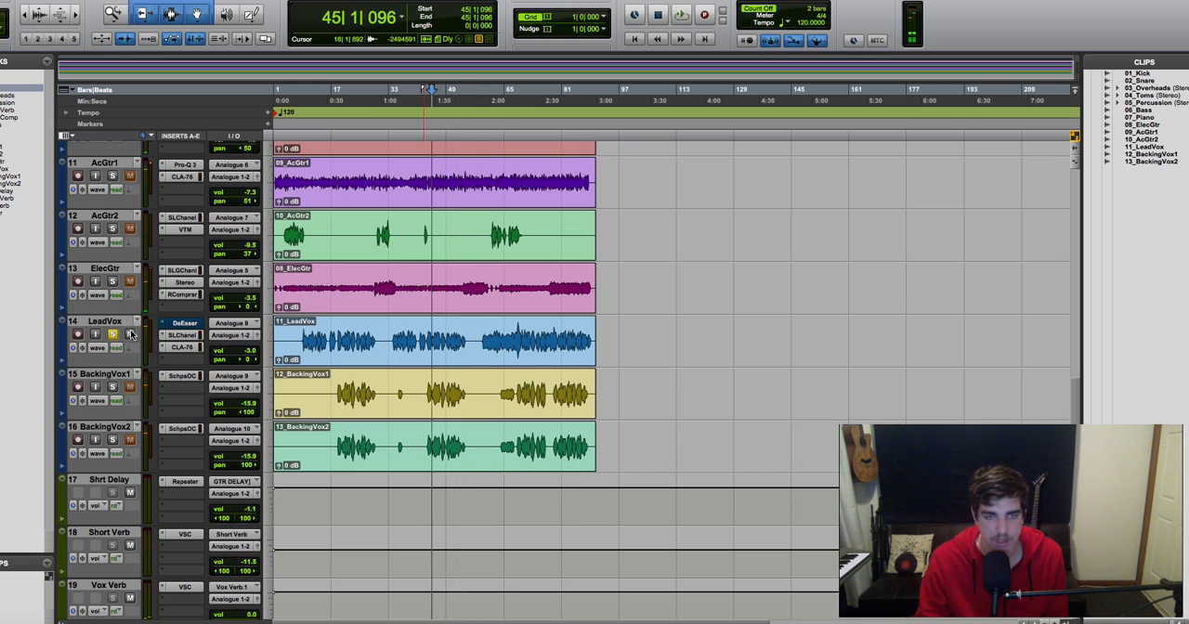
Step: Set the playback start on the LeadVox clip at about bar 51 and audition the vocal with the DeEsser bypassed
click(454, 340)
key(t)
key(t)
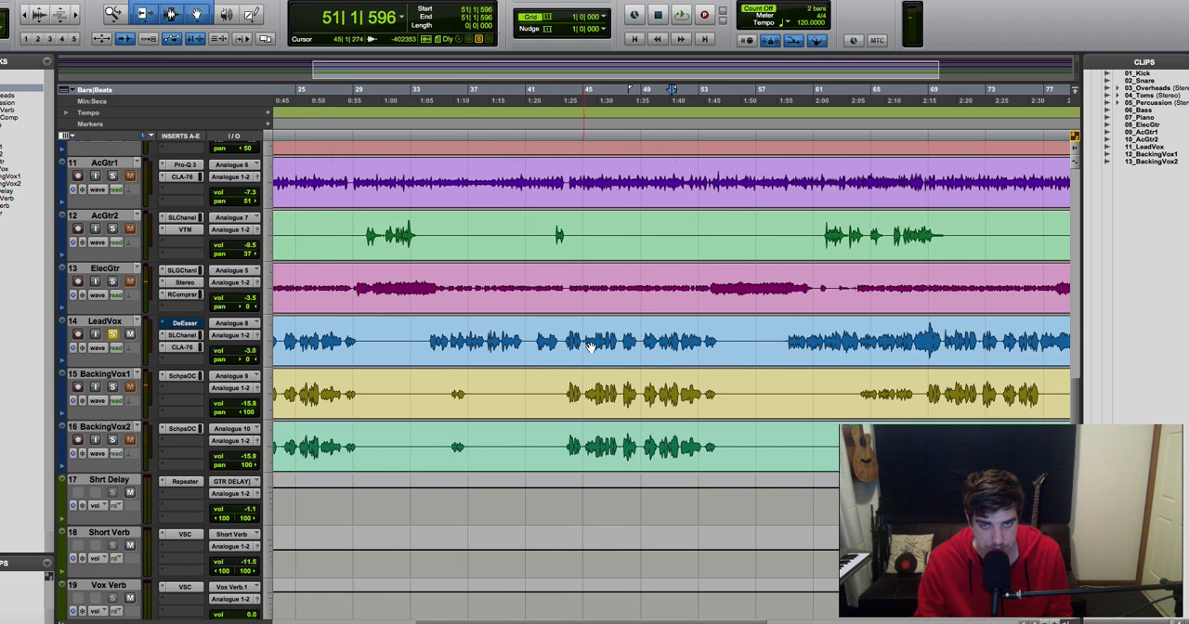
key(space)
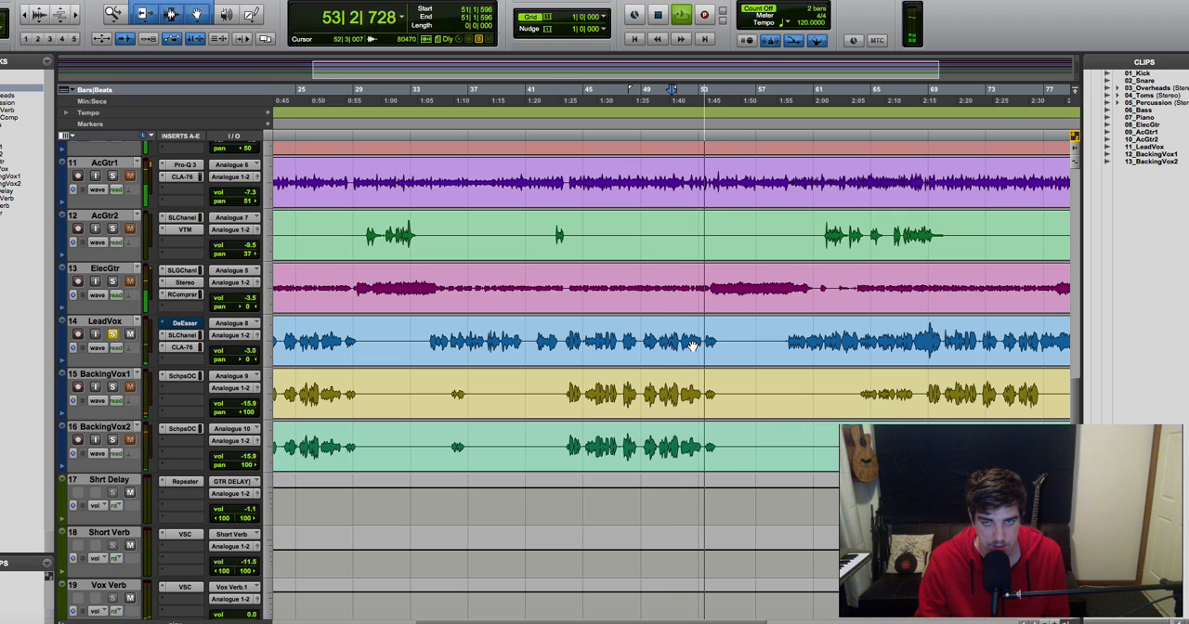
key(space)
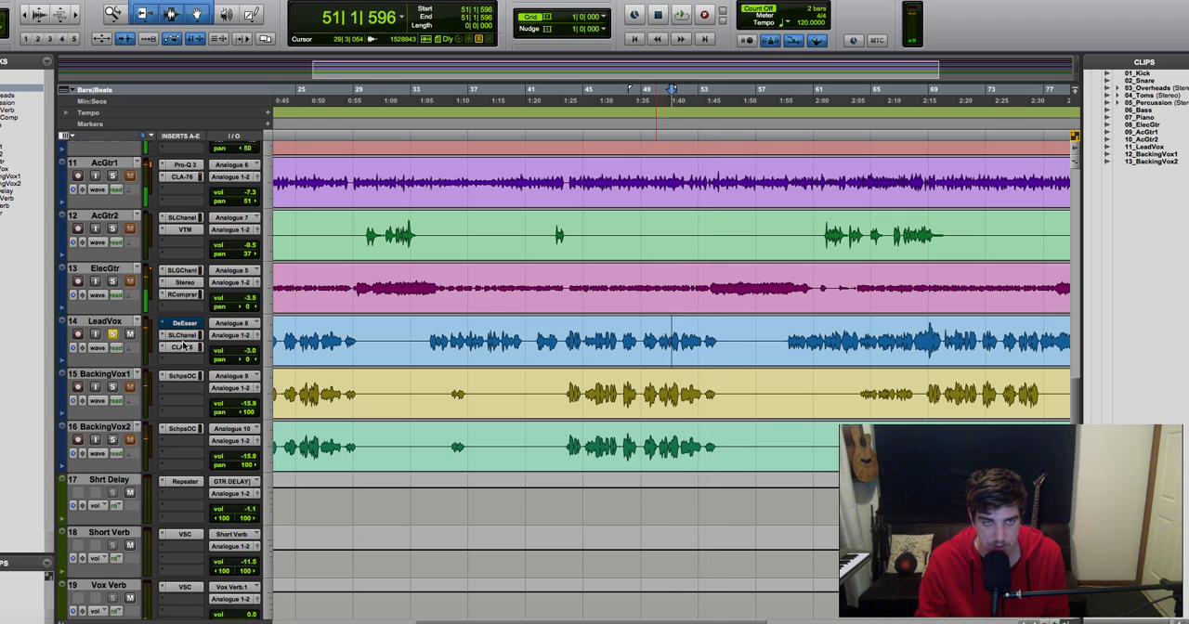
Step: Reactivate the LeadVox DeEsser and audition the soloed vocal from bar 51 with de-essing applied
click(189, 325)
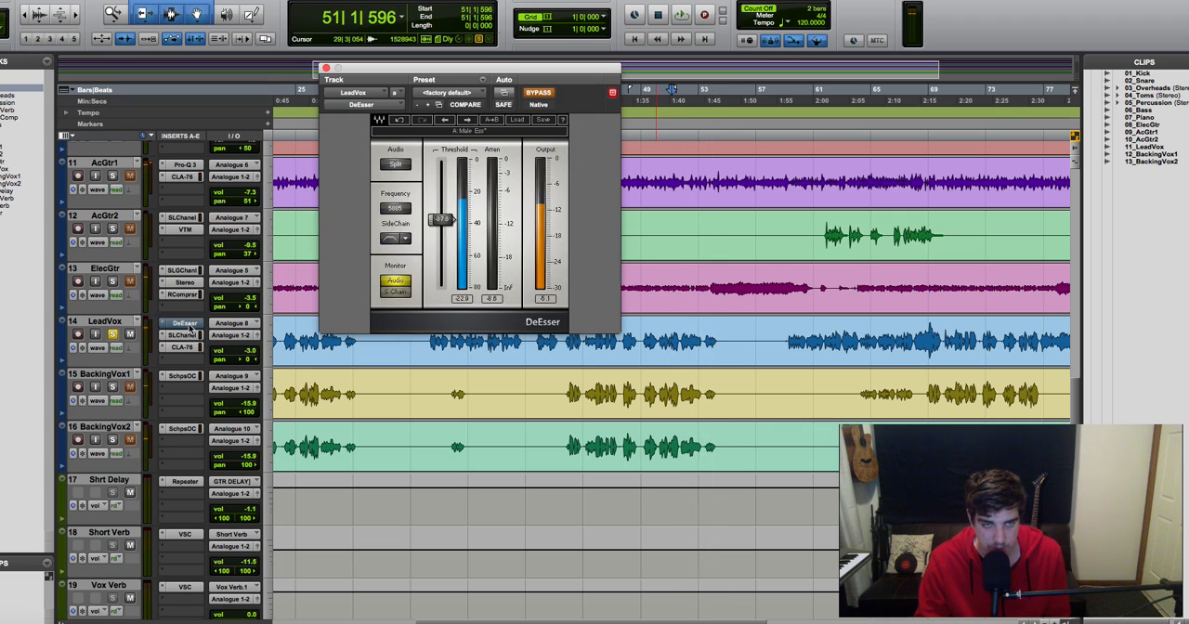
click(540, 93)
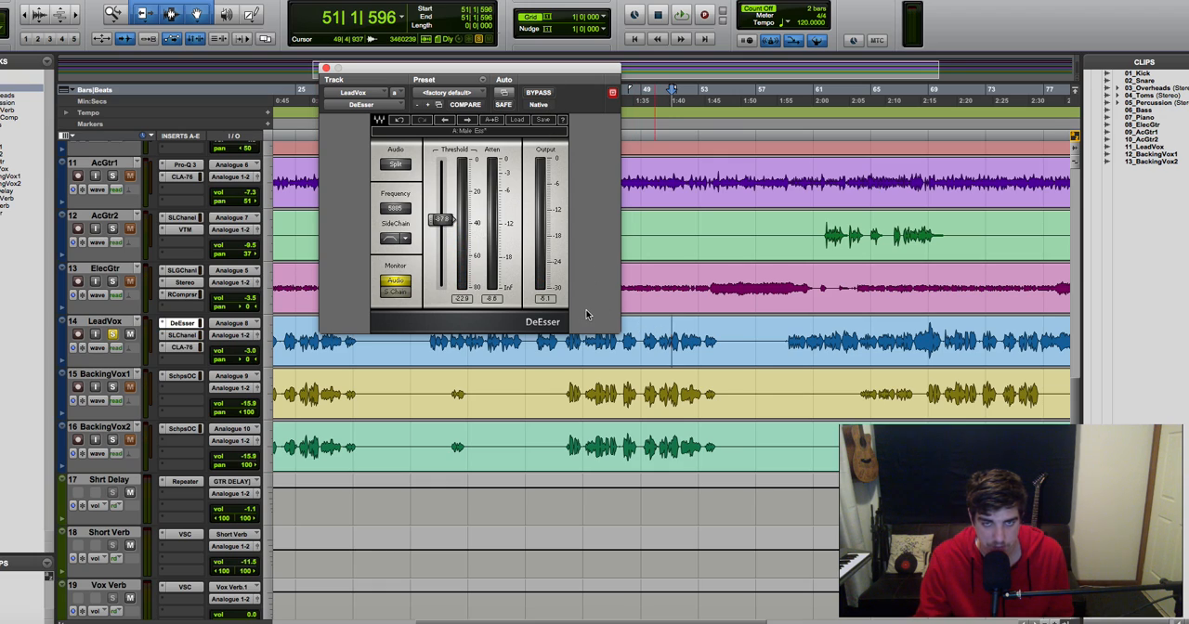
key(space)
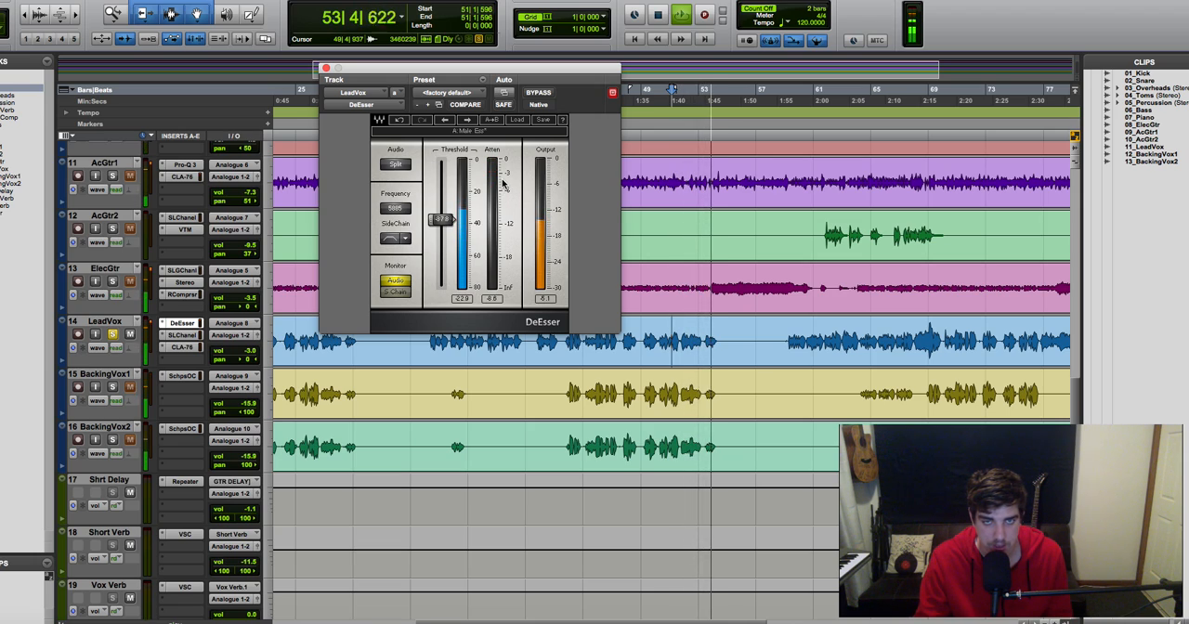
key(space)
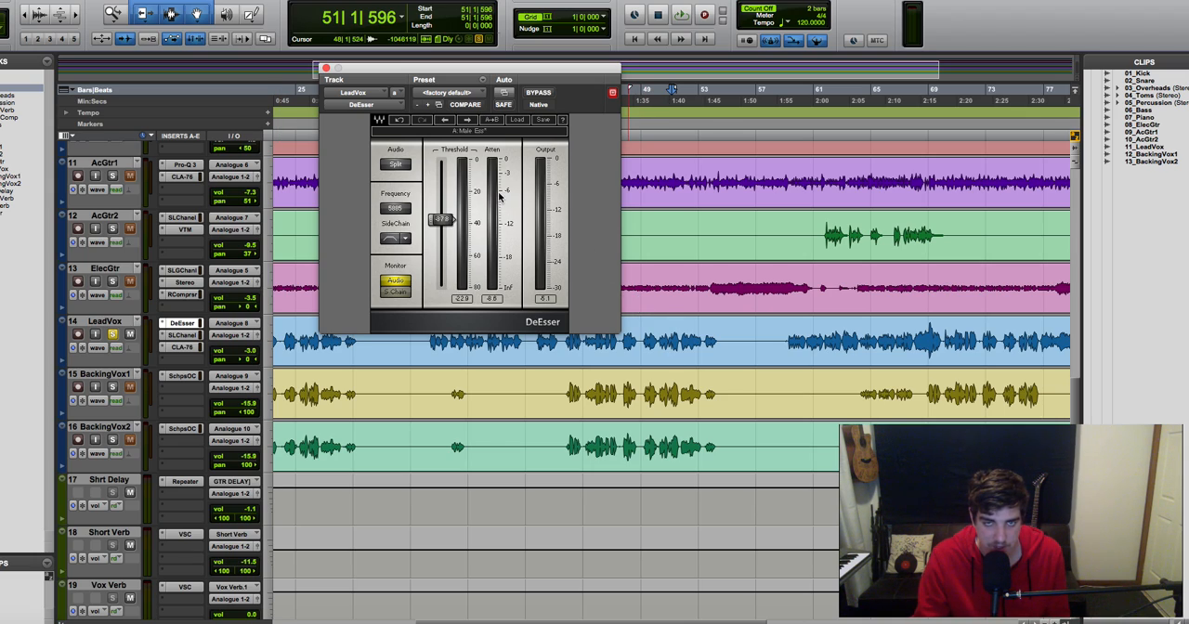
click(667, 332)
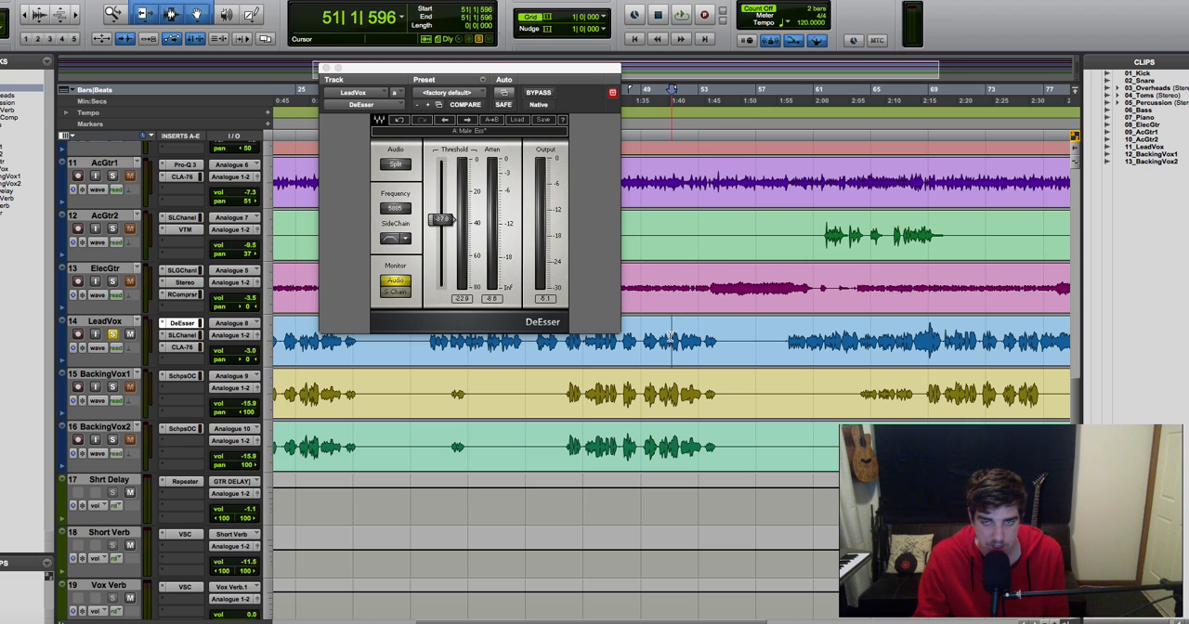
key(space)
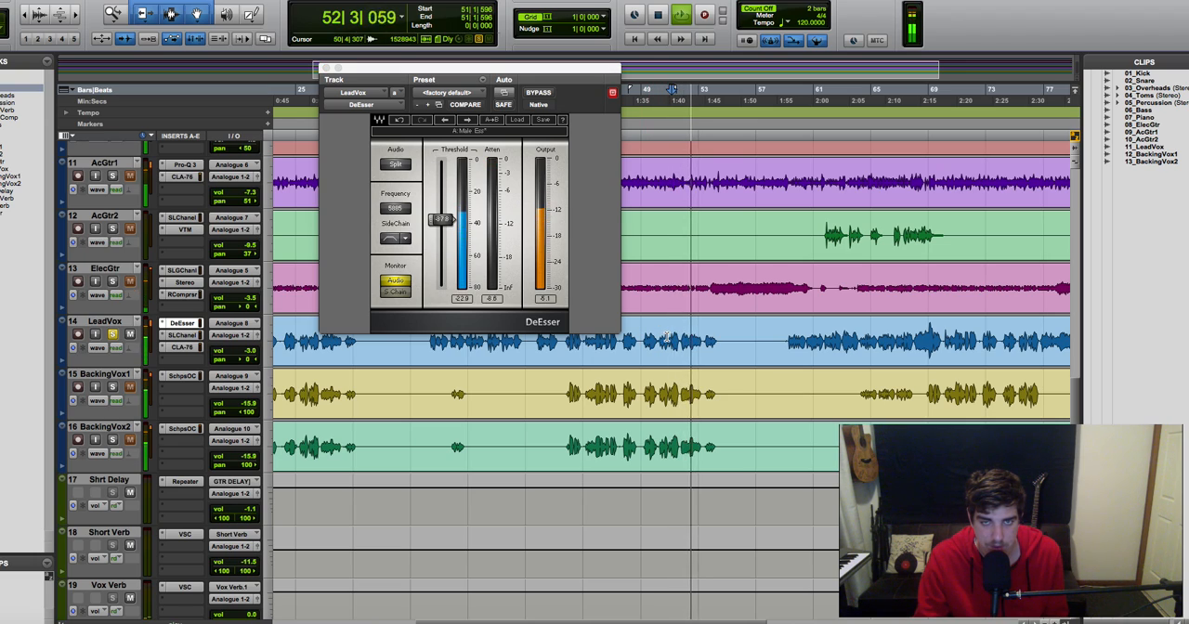
key(space)
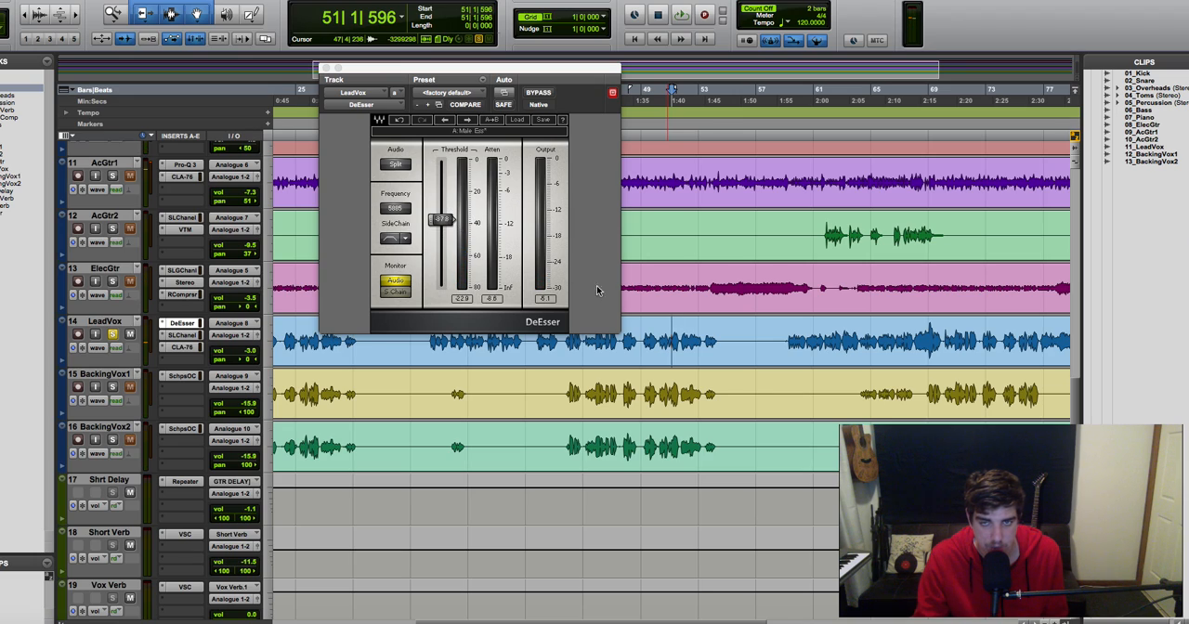
Step: Lower the DeEsser threshold to about -45 while playing the vocal from bar 48, and close the plug-in
click(635, 115)
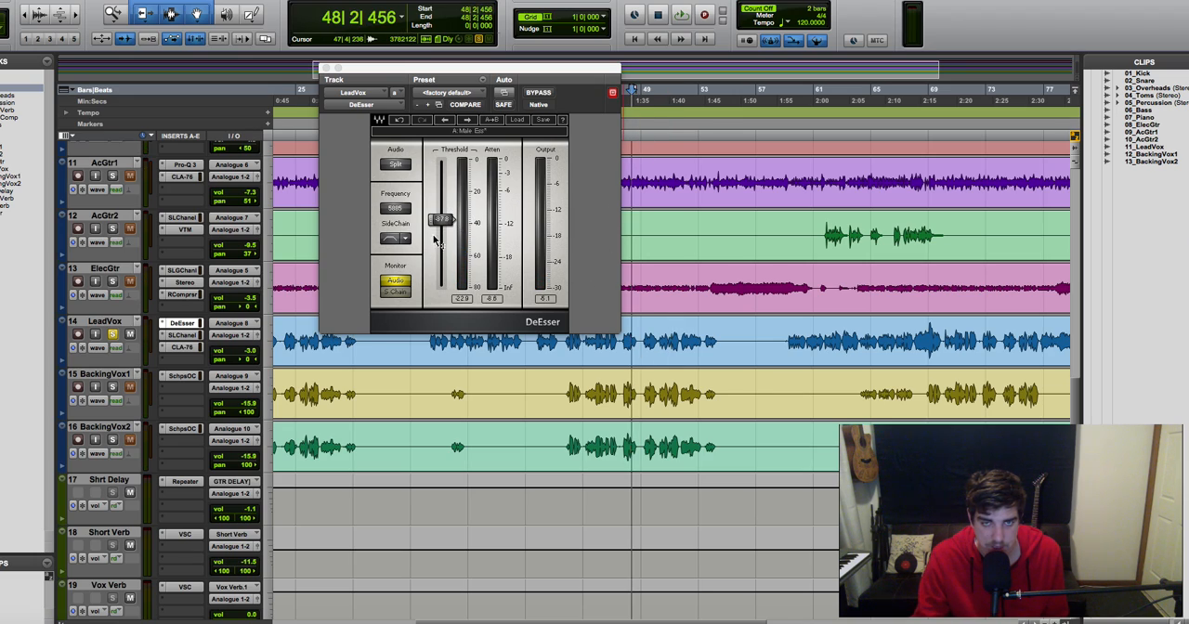
key(space)
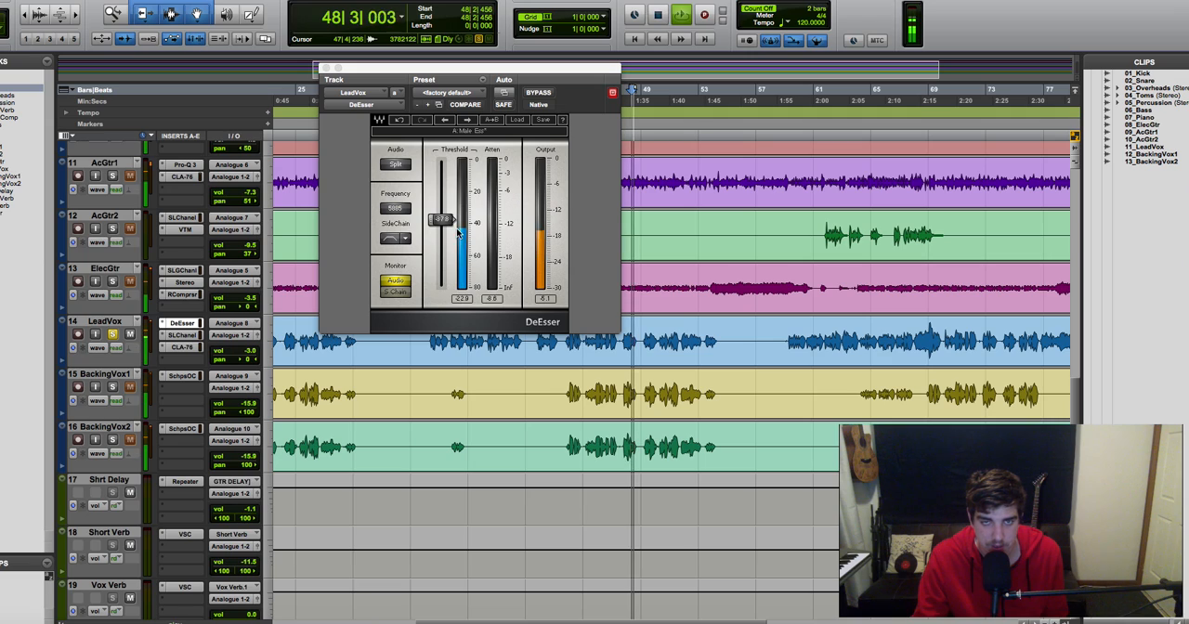
drag(452, 220, 451, 241)
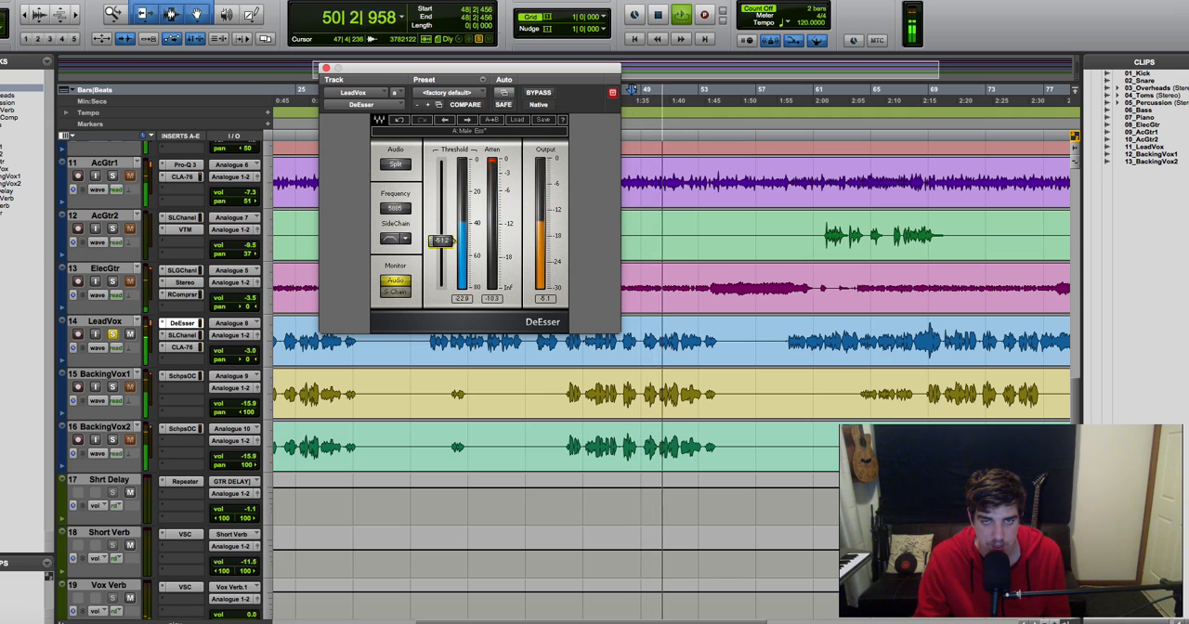
drag(453, 240, 452, 232)
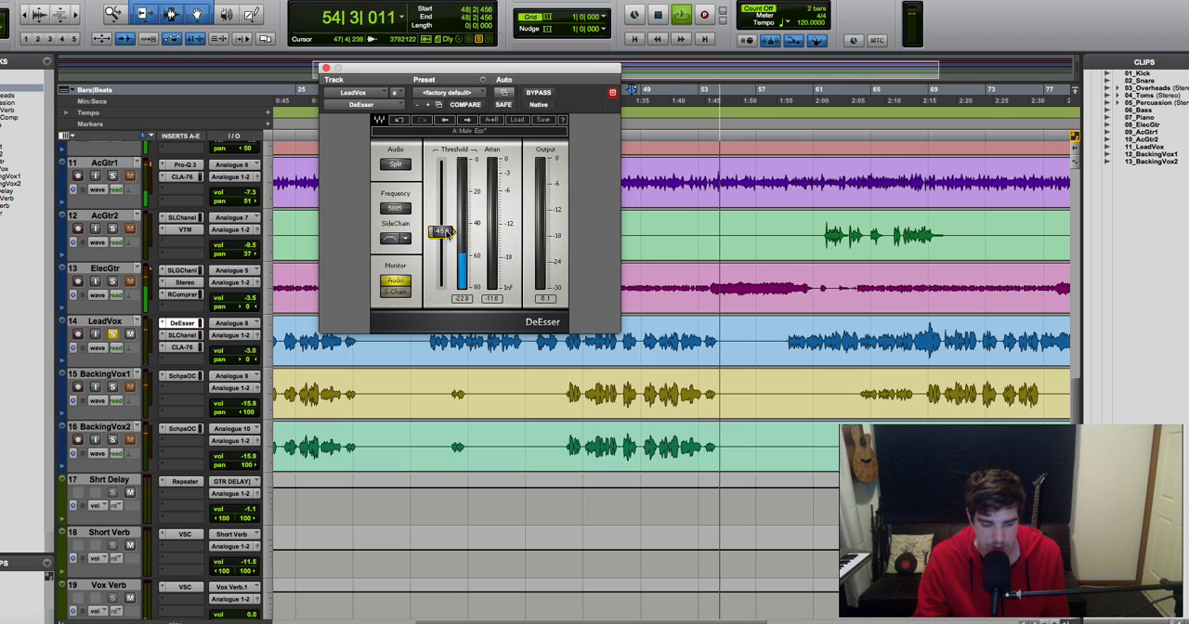
key(space)
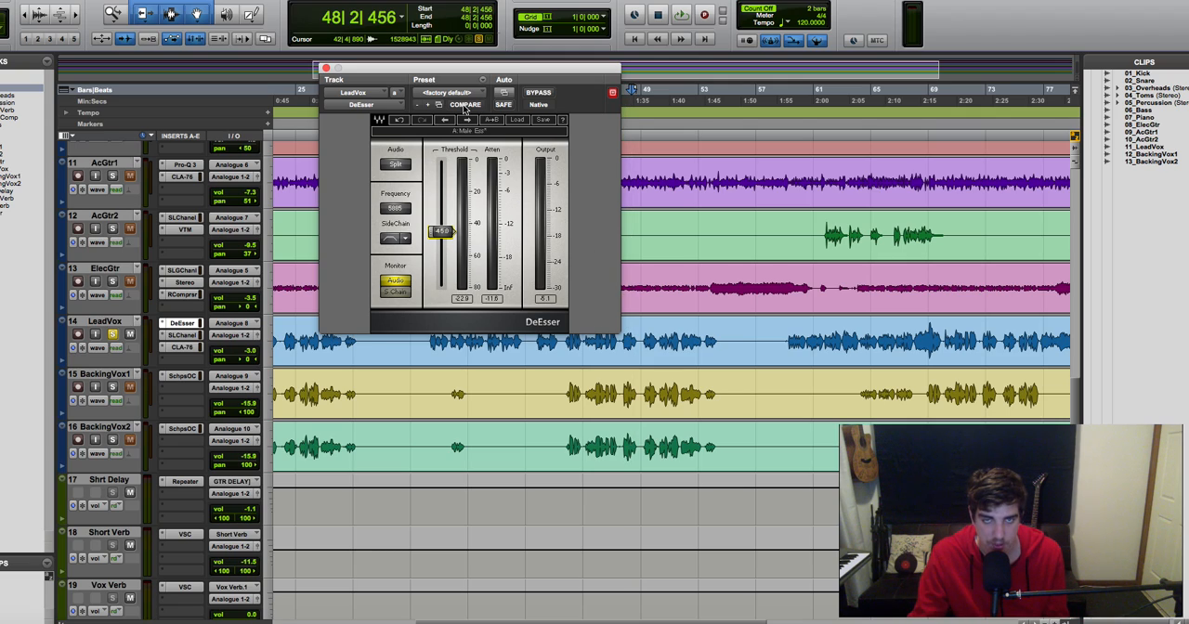
click(326, 69)
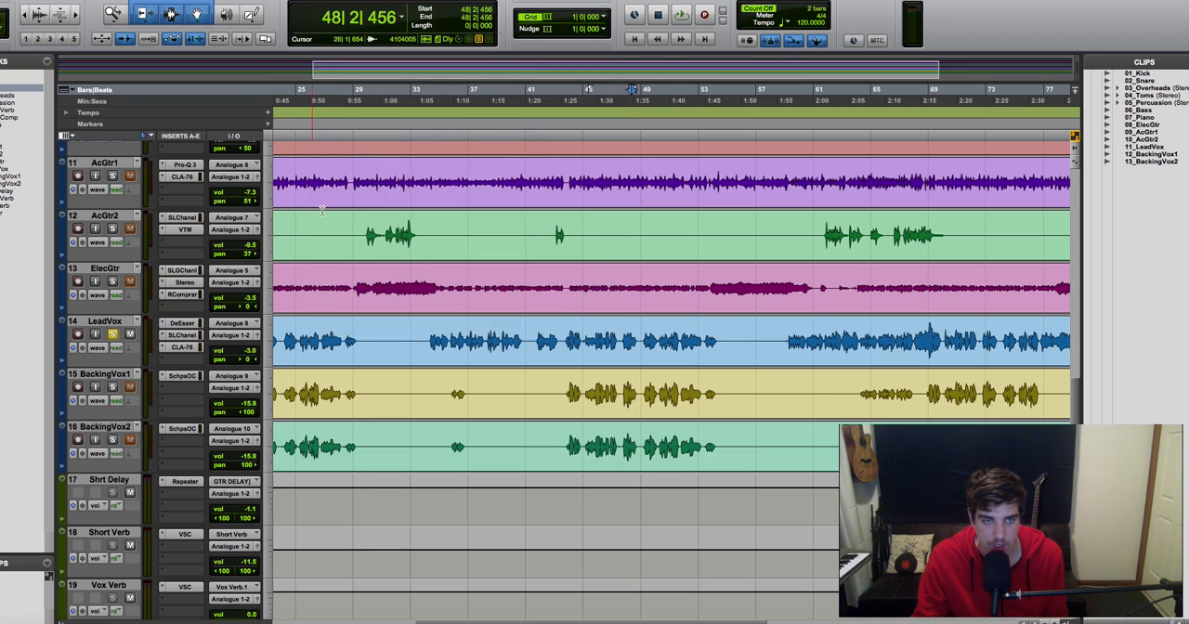
Step: Move the playback start to bar 34 and replace the LeadVox DeEsser insert with Dyn3 De-Esser (mono)
scroll(323, 212, left, 1)
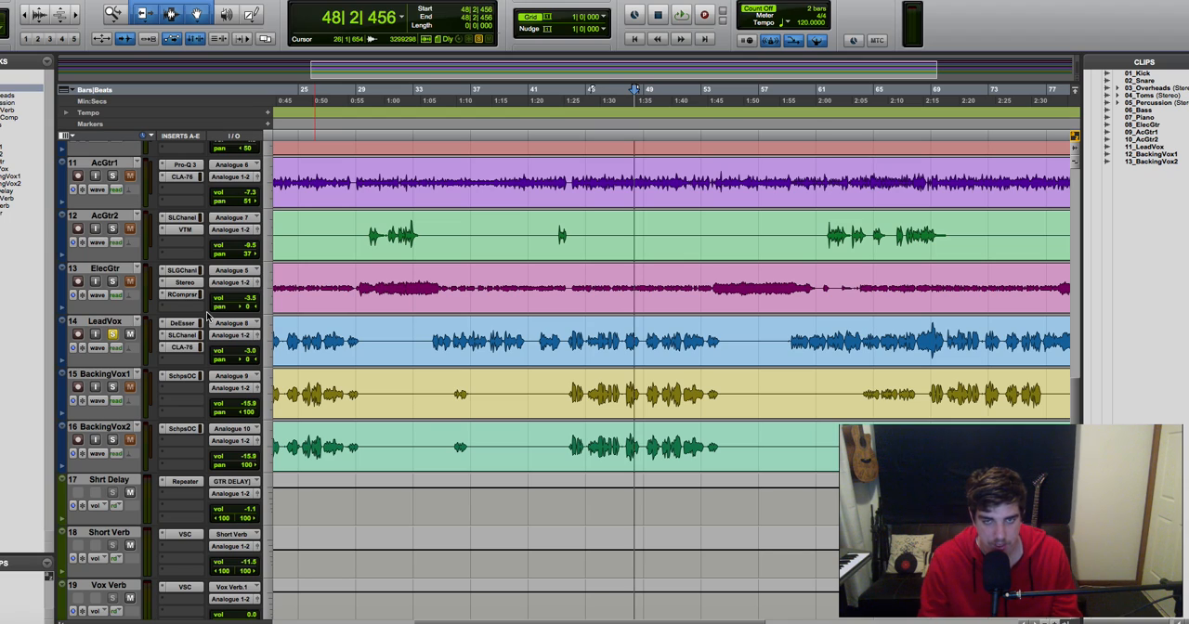
click(432, 96)
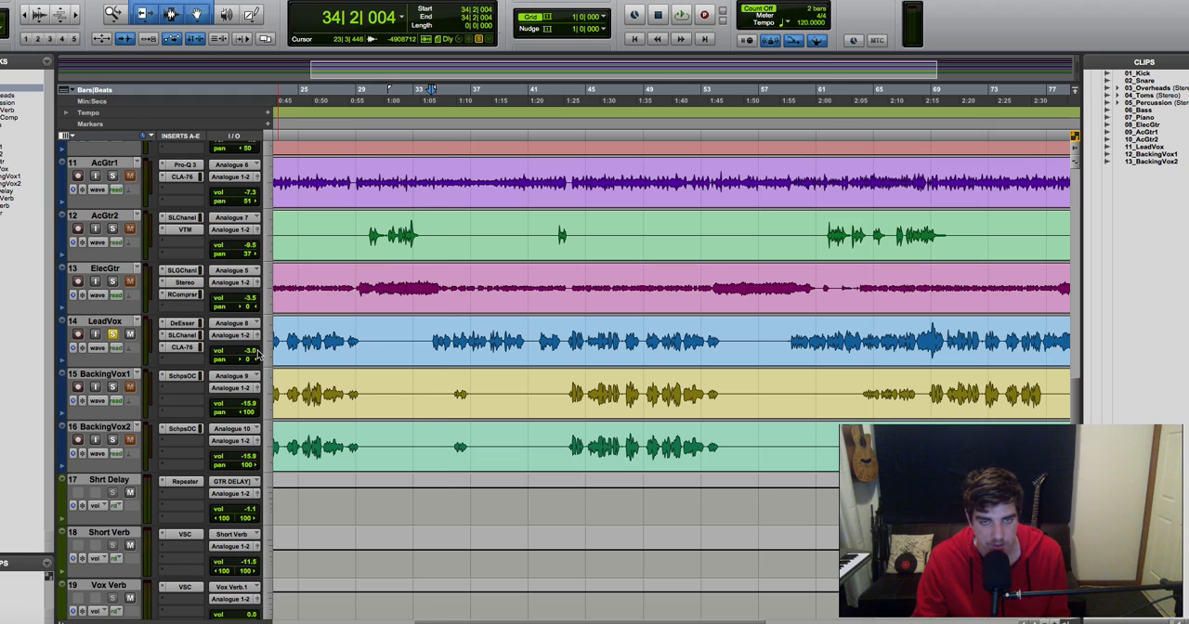
click(164, 323)
click(188, 323)
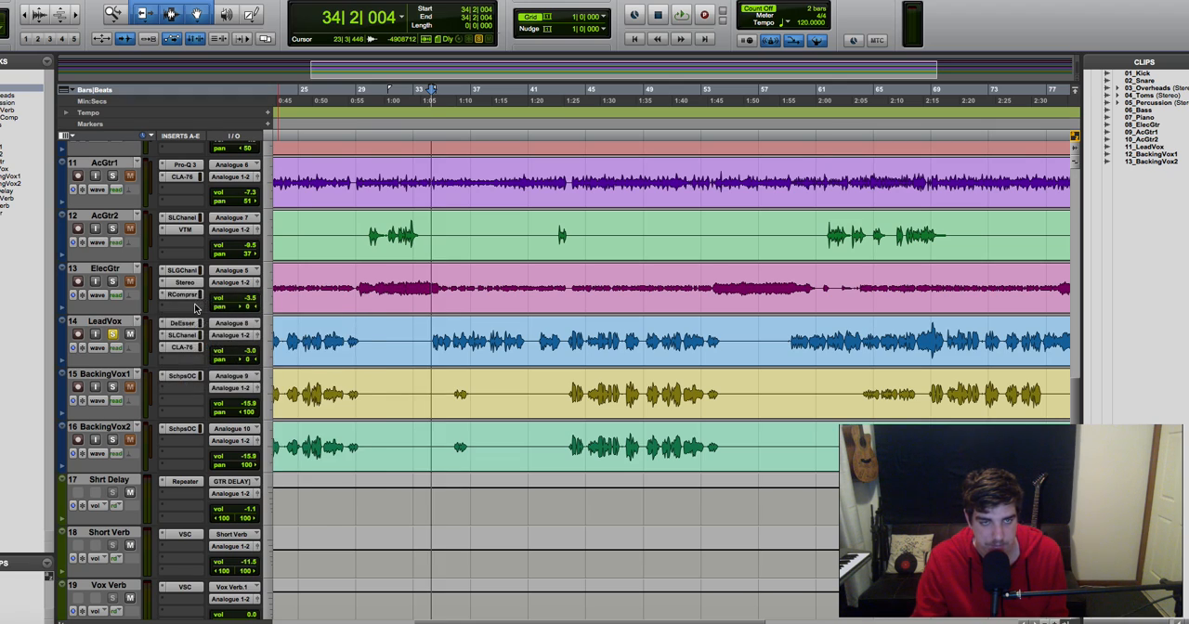
click(187, 324)
mouse_move(222, 350)
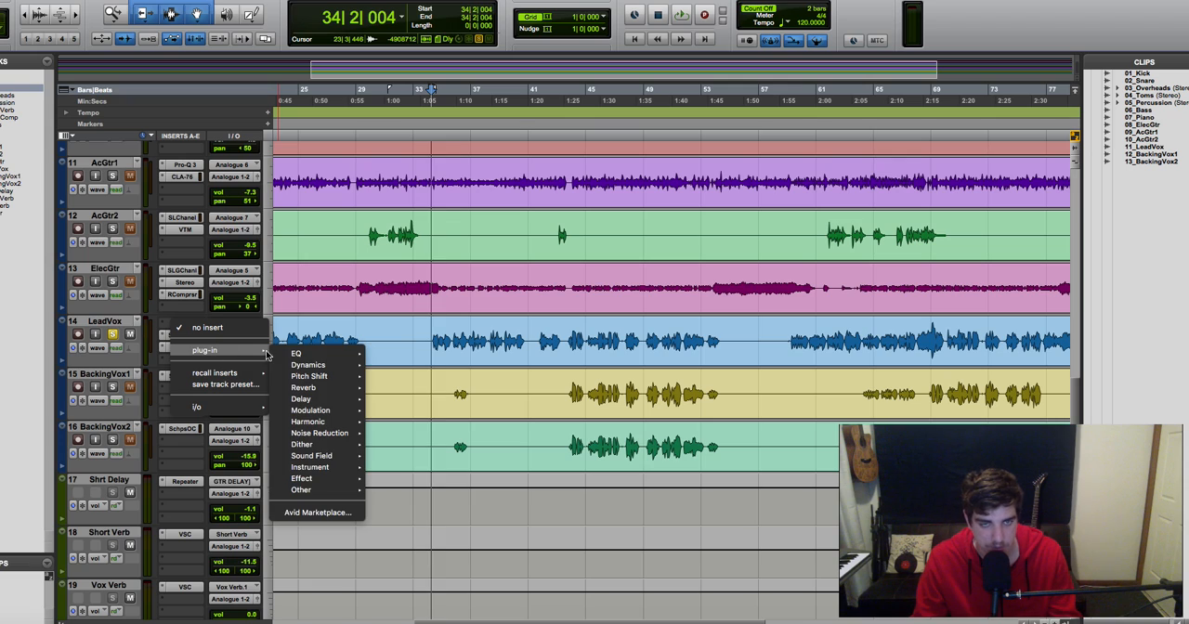
mouse_move(307, 365)
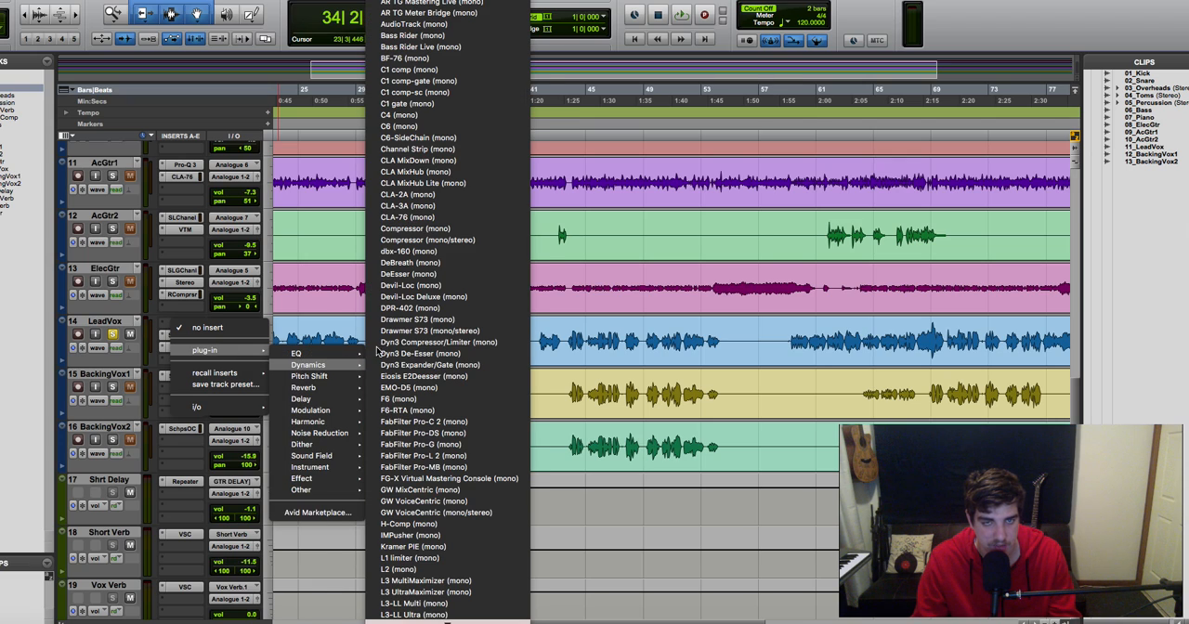
click(435, 353)
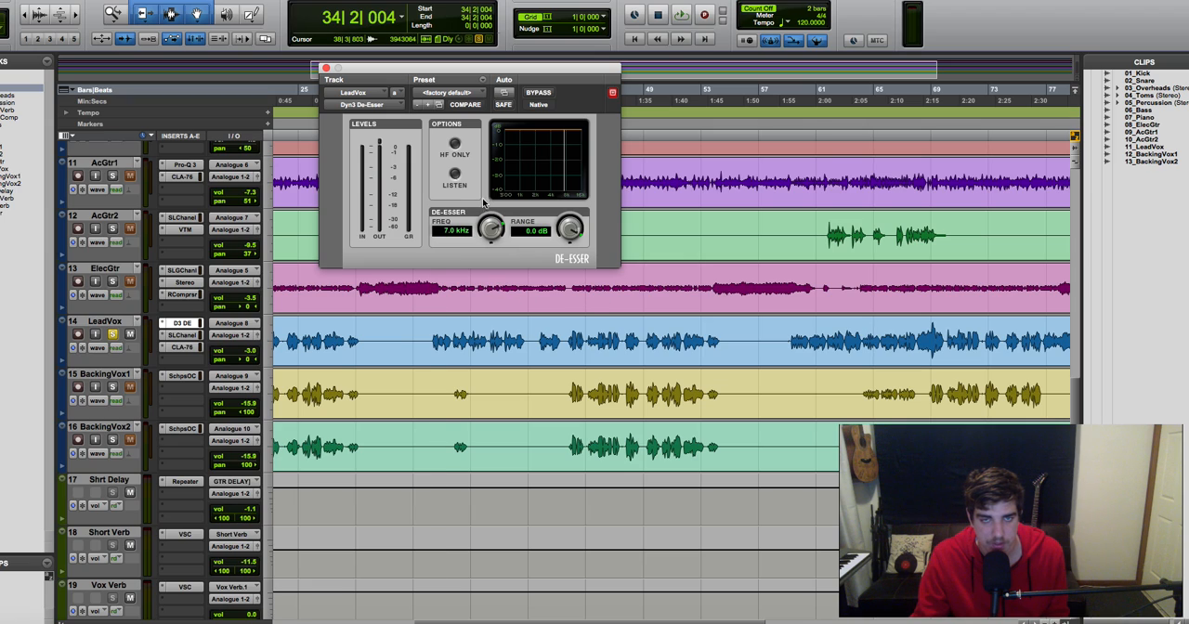
Step: Enable Listen in the LeadVox Dyn3 De-Esser and set its range to -13.6 dB while playing the vocal from bar 34
key(space)
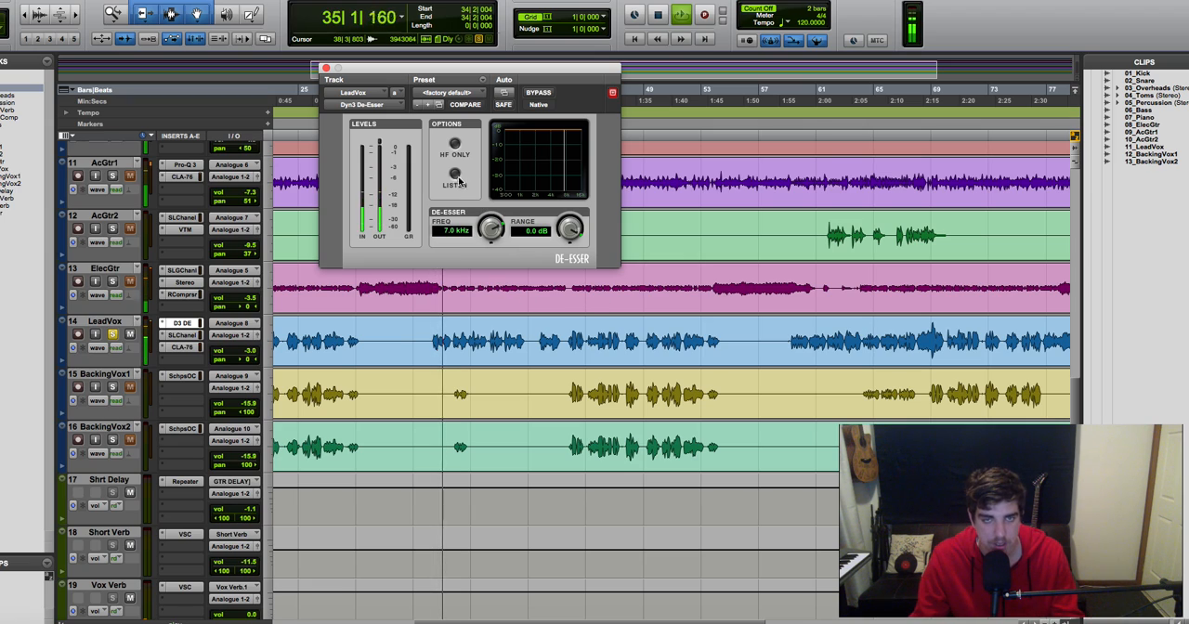
click(455, 175)
key(space)
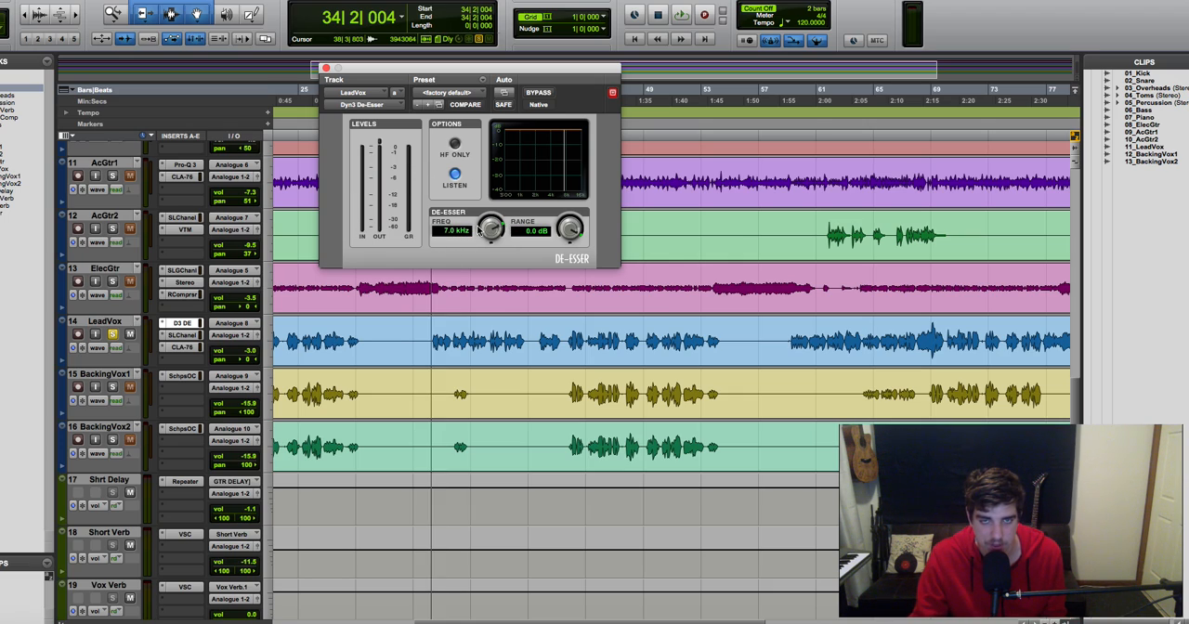
key(space)
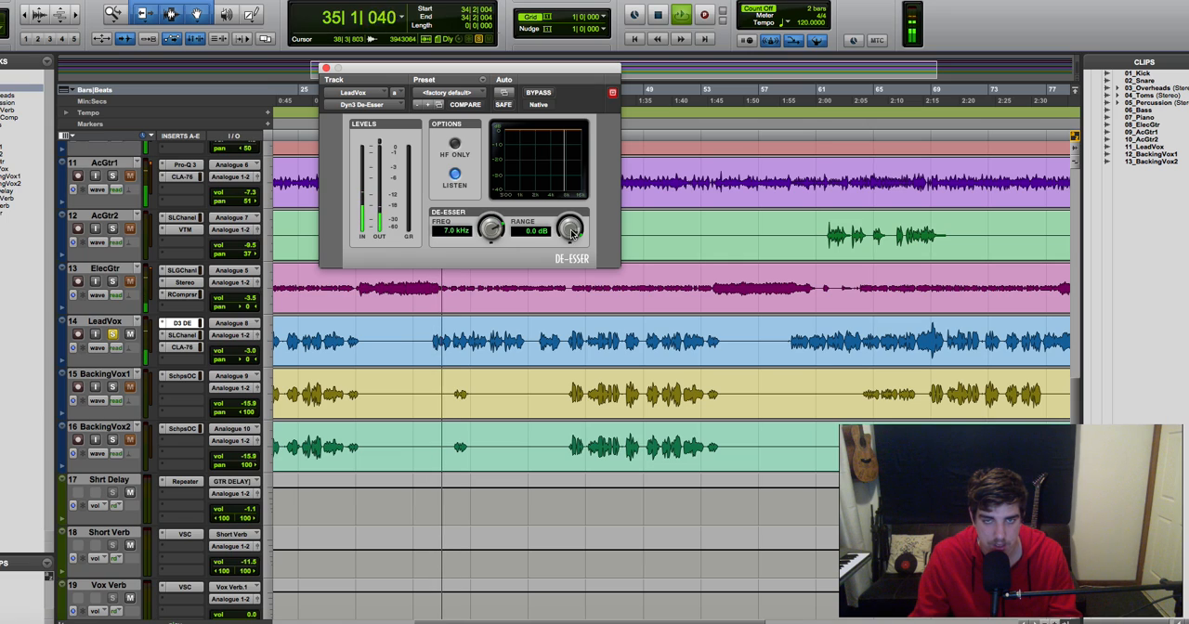
drag(571, 233, 562, 271)
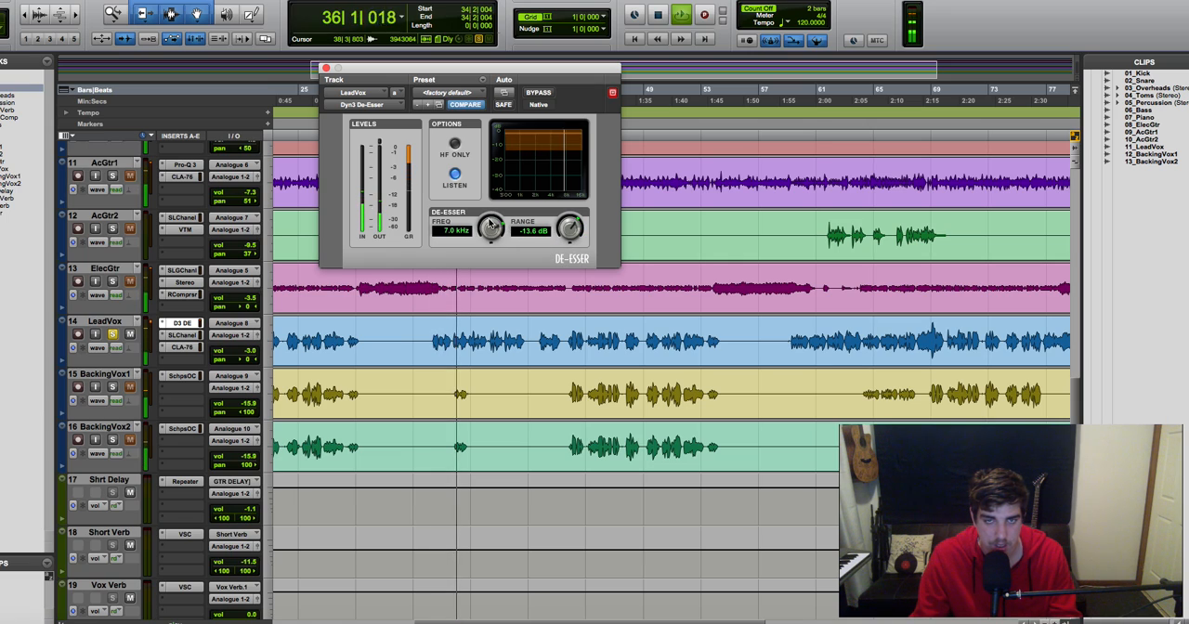
Step: Sweep the de-esser frequency during playback, settle on 6.0 kHz, and restrict the processing to high frequencies with HF Only
scroll(490, 225, up, 4)
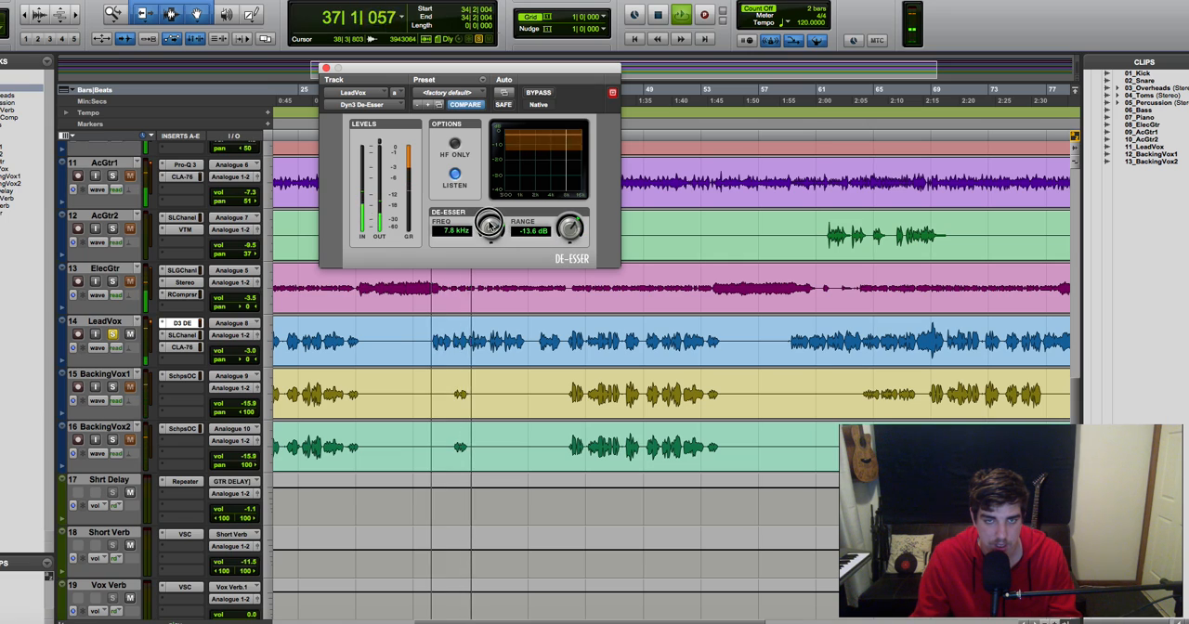
scroll(489, 228, down, 3)
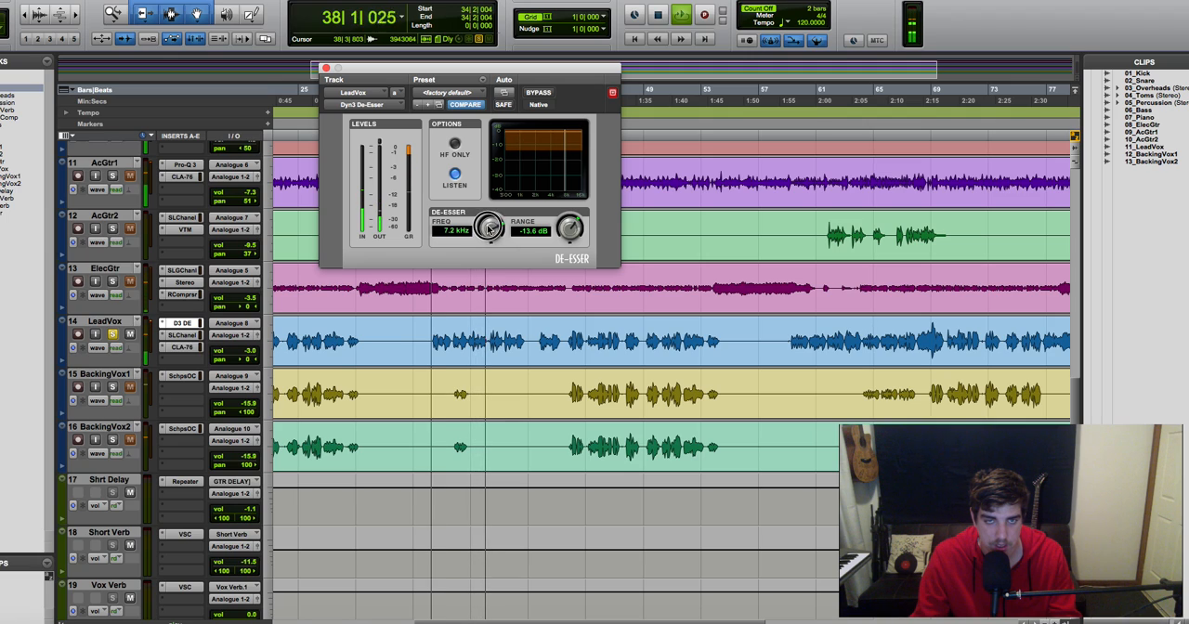
scroll(490, 229, down, 3)
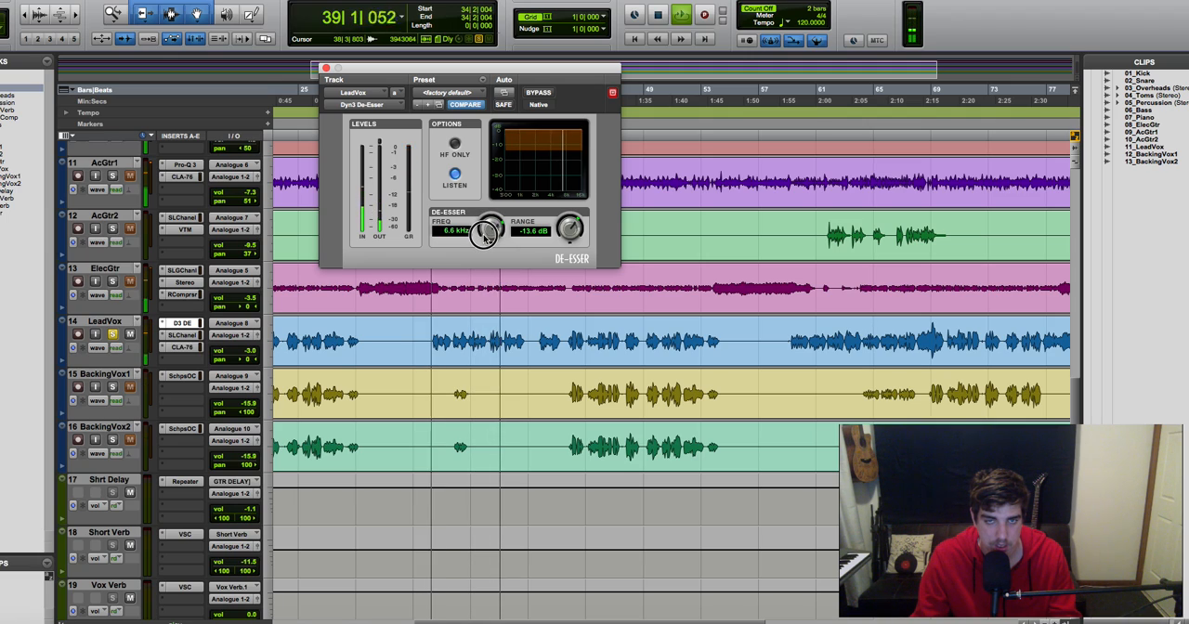
scroll(483, 235, down, 1)
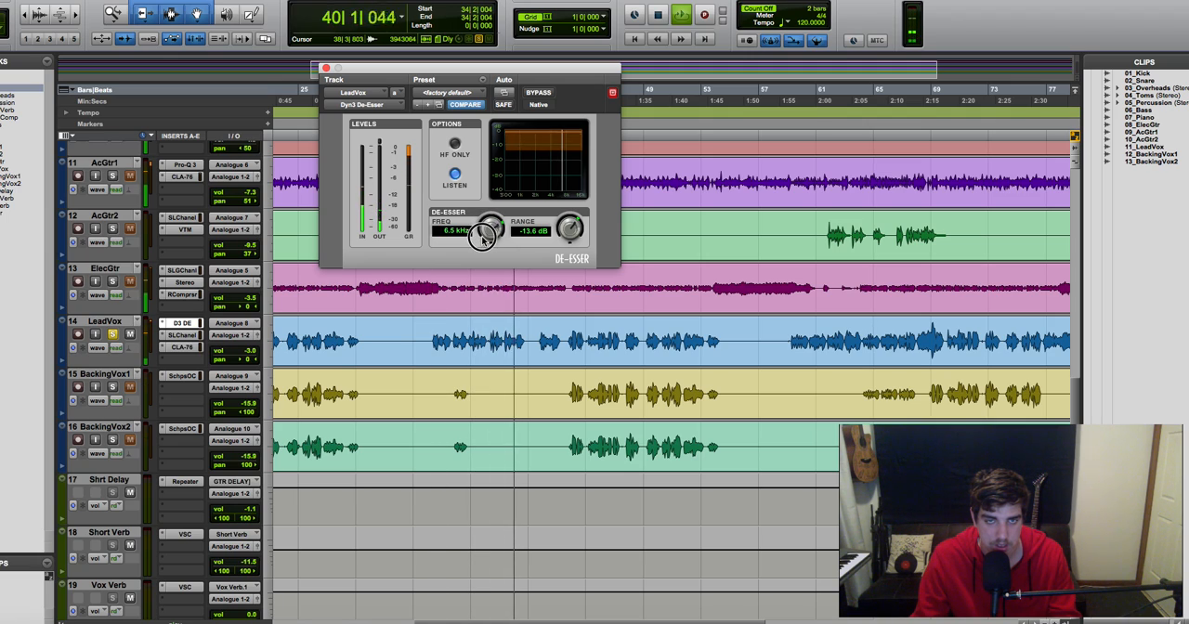
scroll(482, 236, down, 1)
click(455, 148)
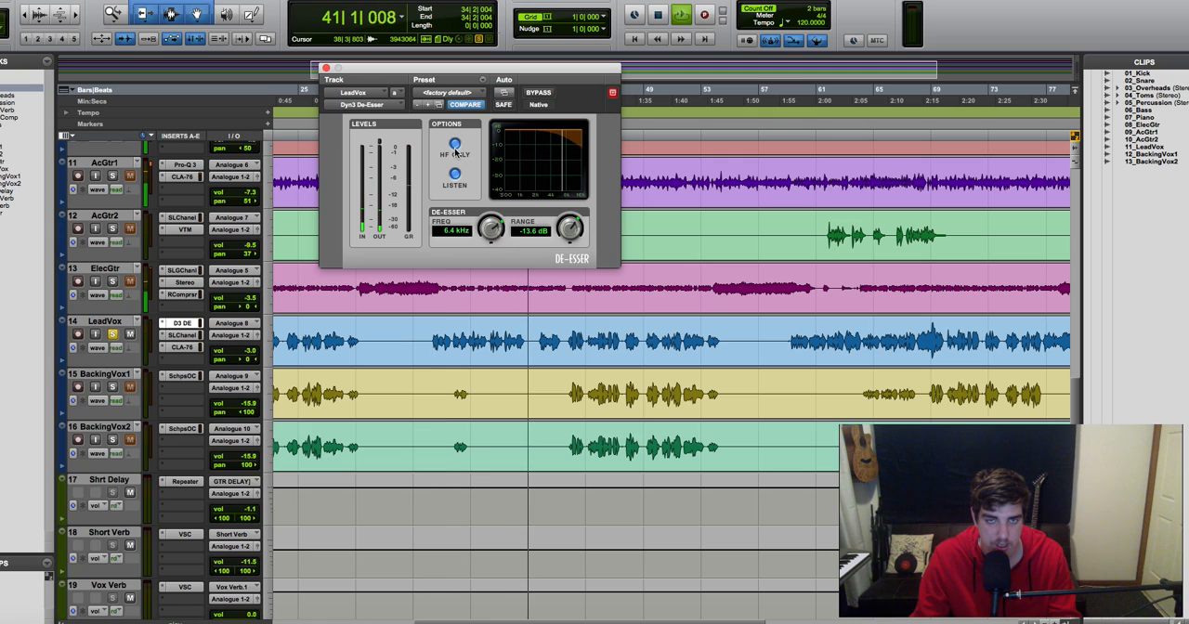
scroll(491, 230, down, 4)
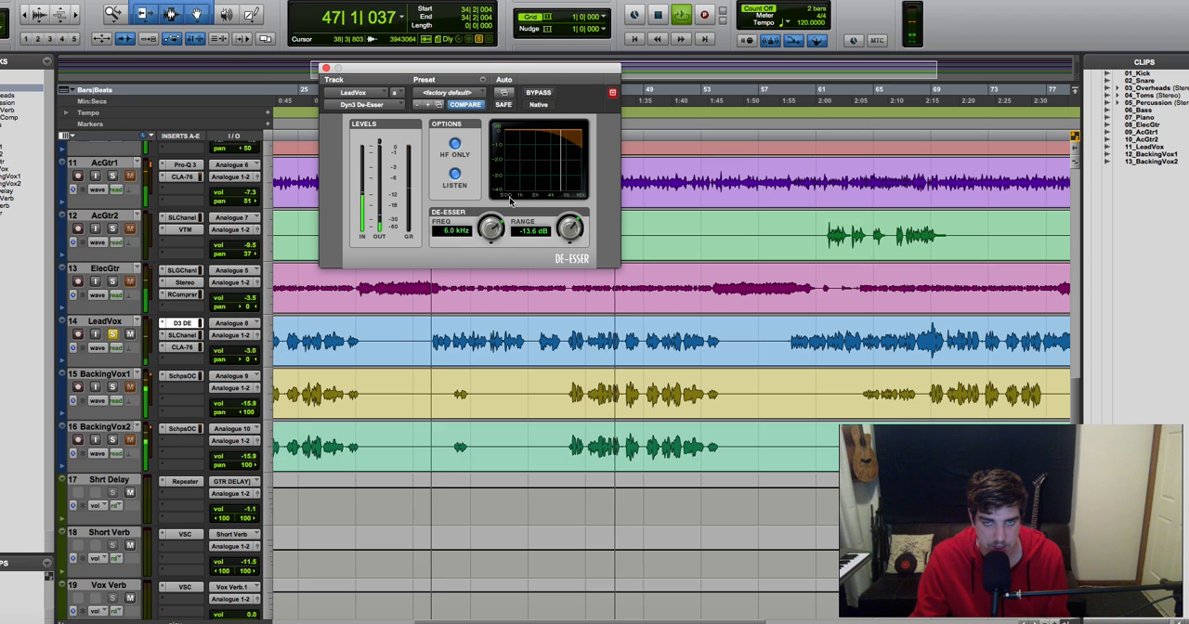
key(space)
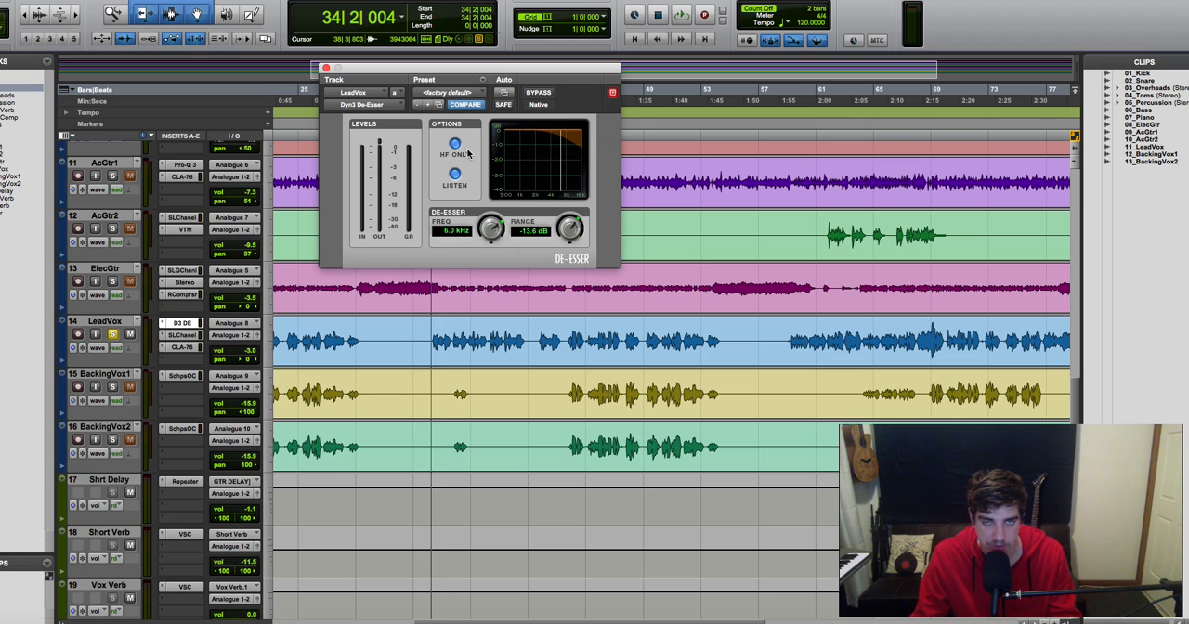
Step: Audition the isolated sibilance from bar 34 and switch the de-esser's Listen mode off
key(space)
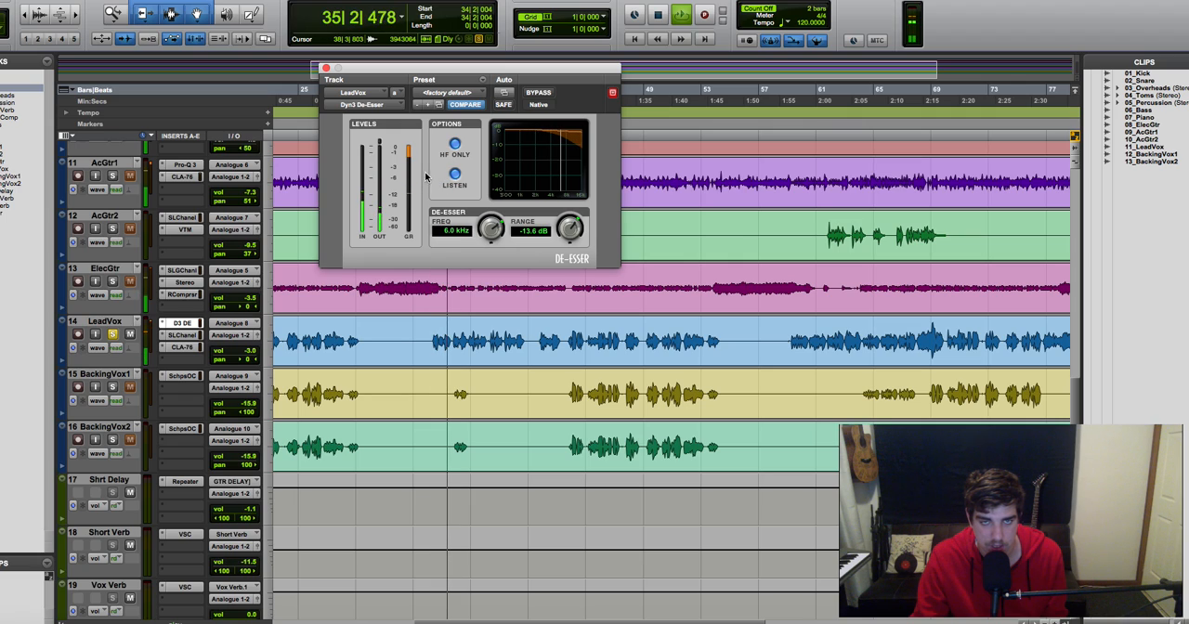
key(space)
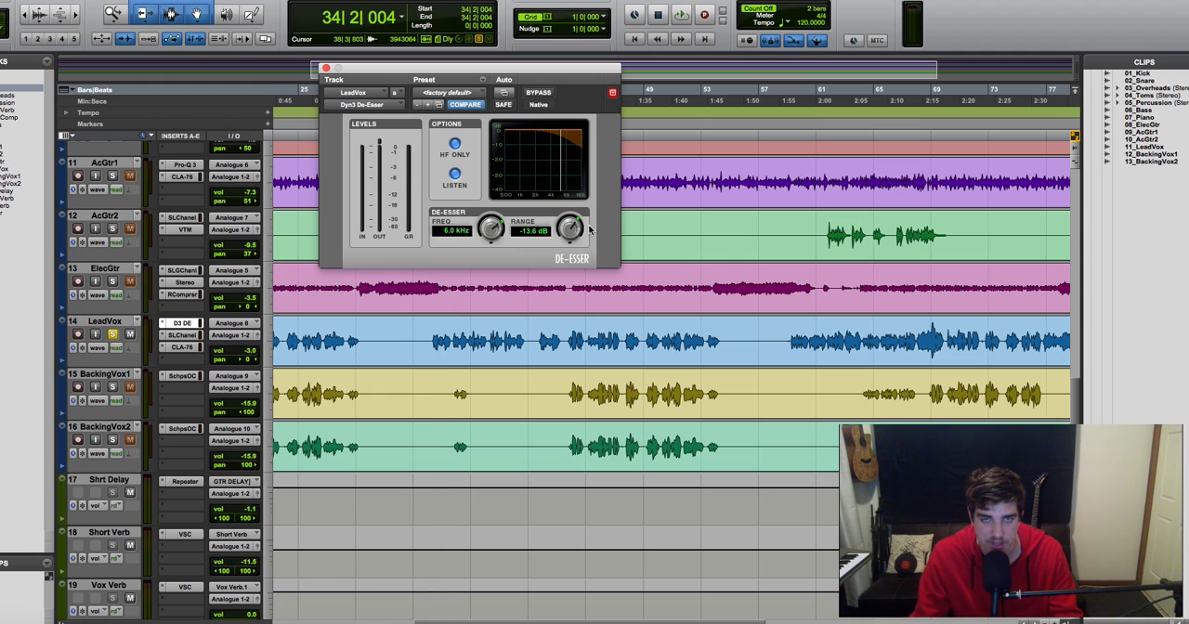
click(454, 175)
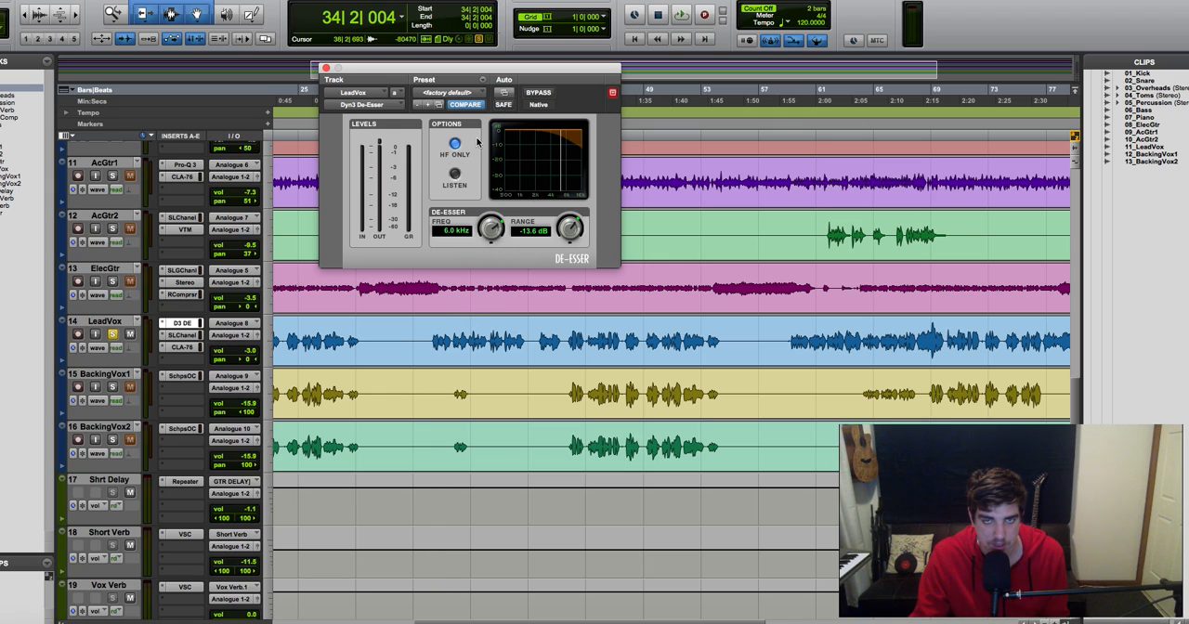
Step: Compare the soloed vocal with the de-esser bypassed and active, and set the range to -13.0 dB
key(space)
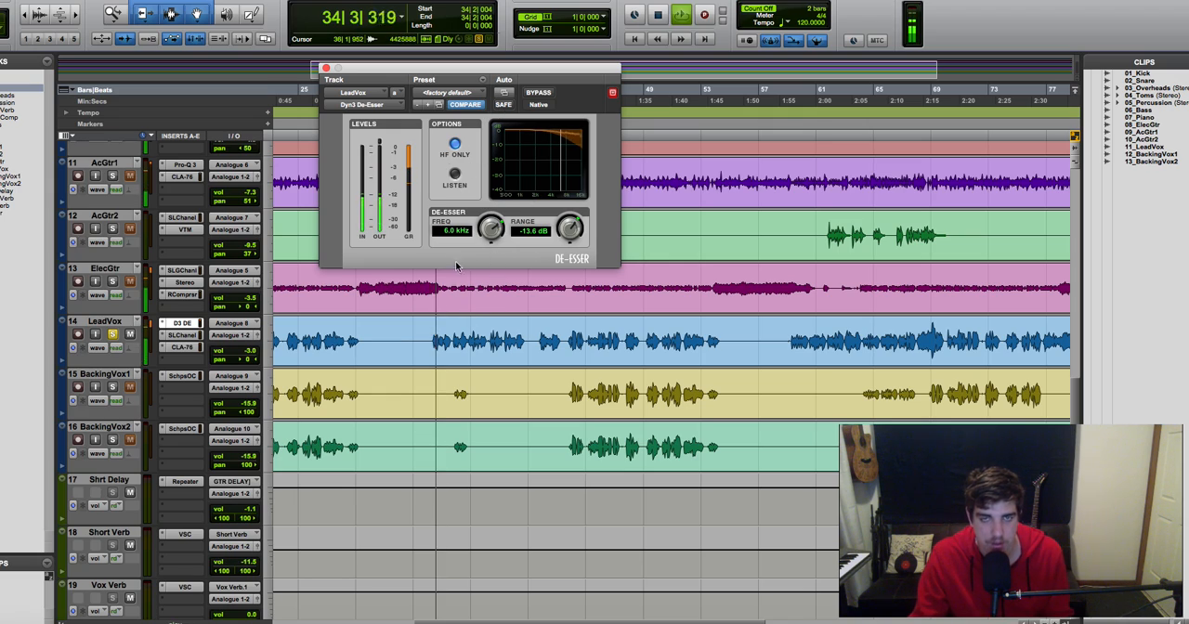
click(538, 93)
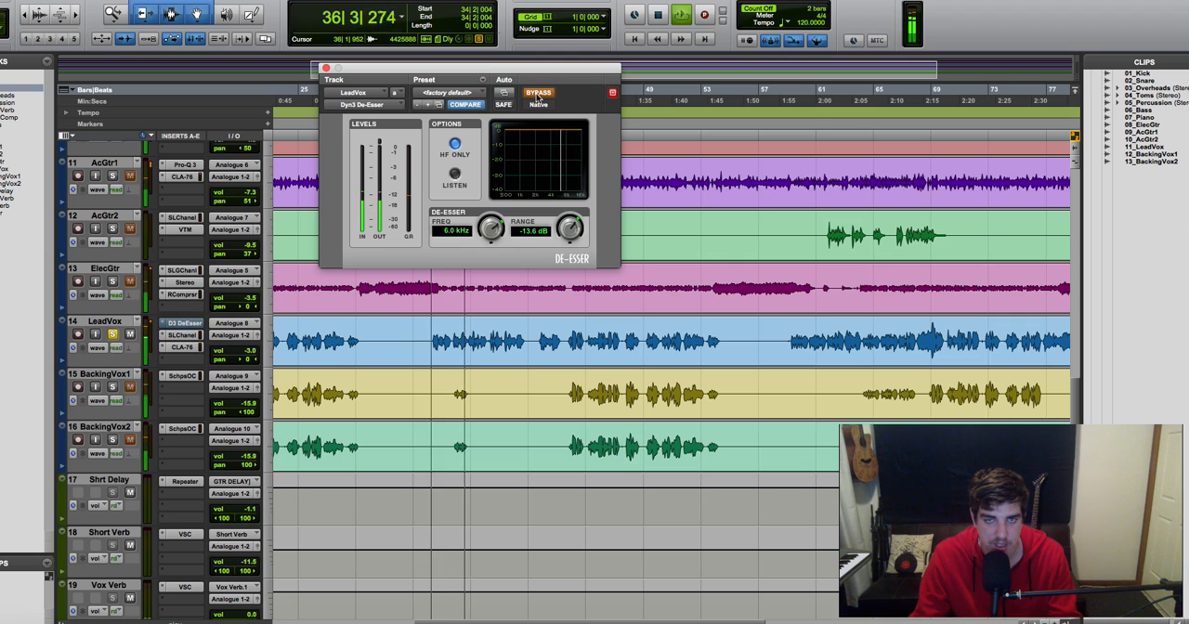
click(538, 94)
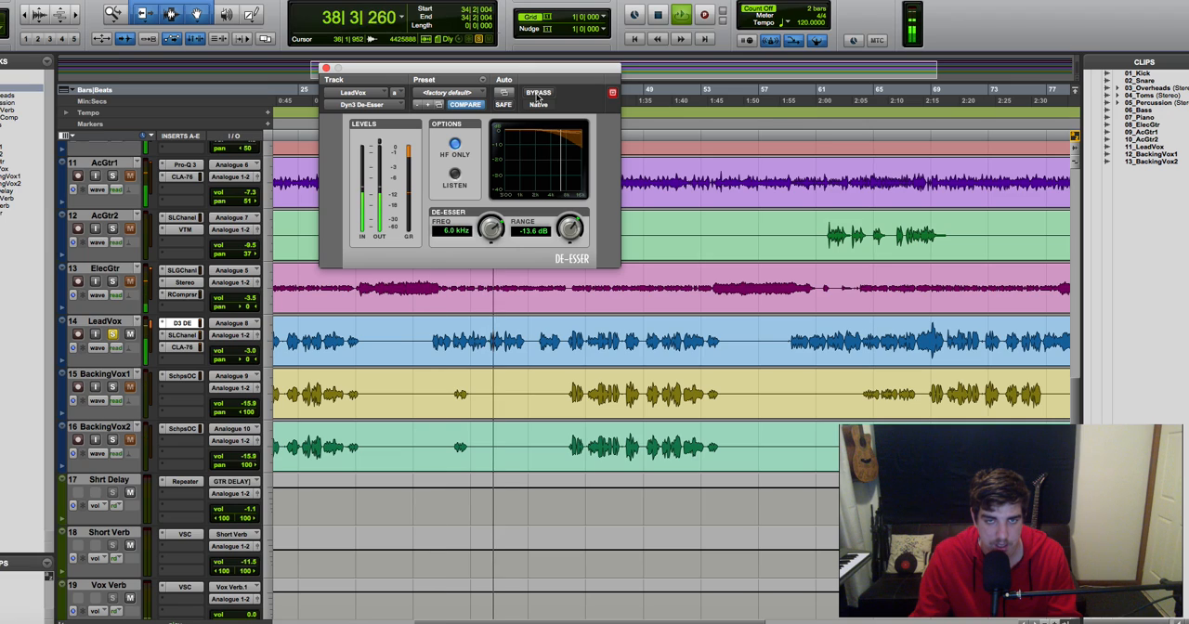
drag(569, 234, 569, 230)
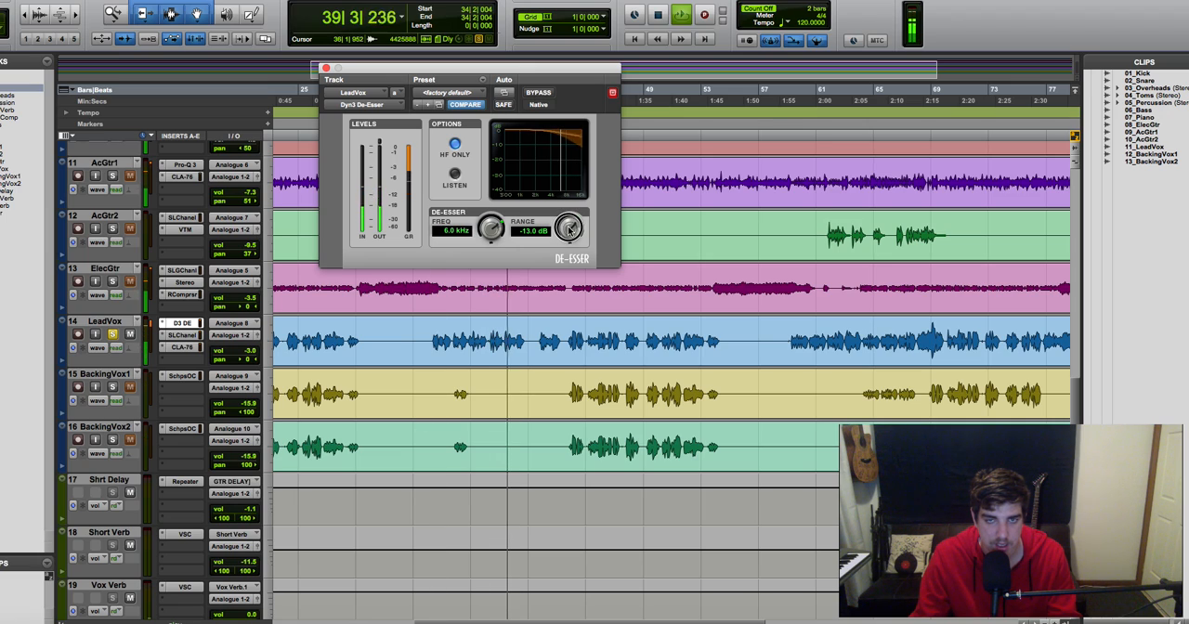
Step: Unsolo LeadVox, ease the de-esser range to -11.6 dB while hearing the full mix, and close the plug-in
click(112, 335)
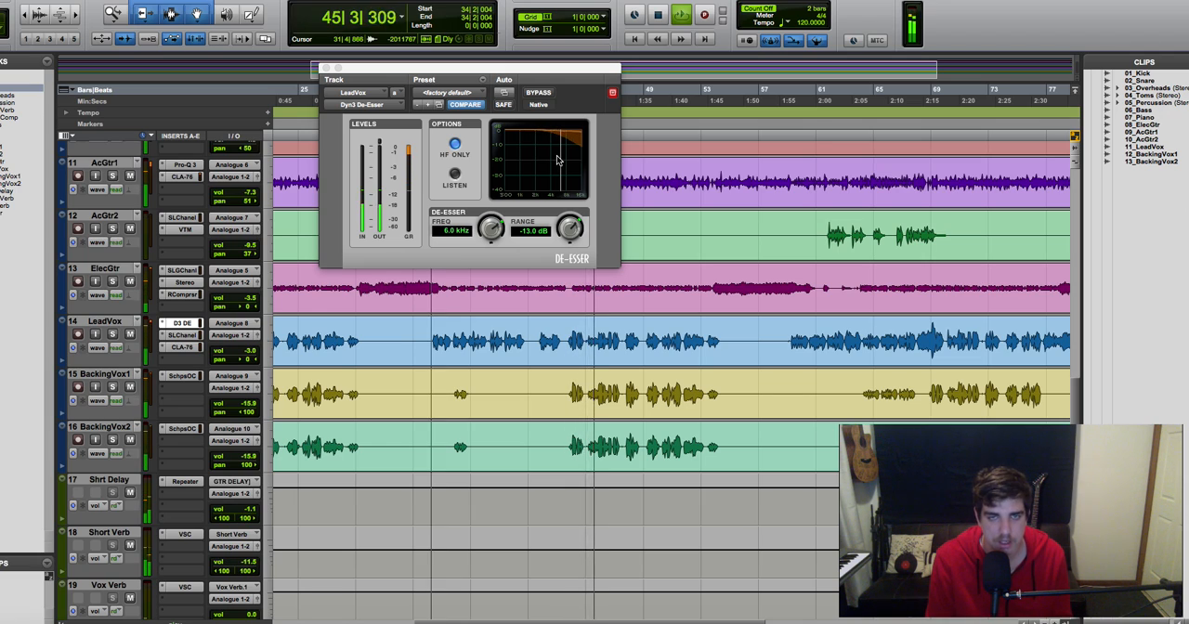
click(577, 223)
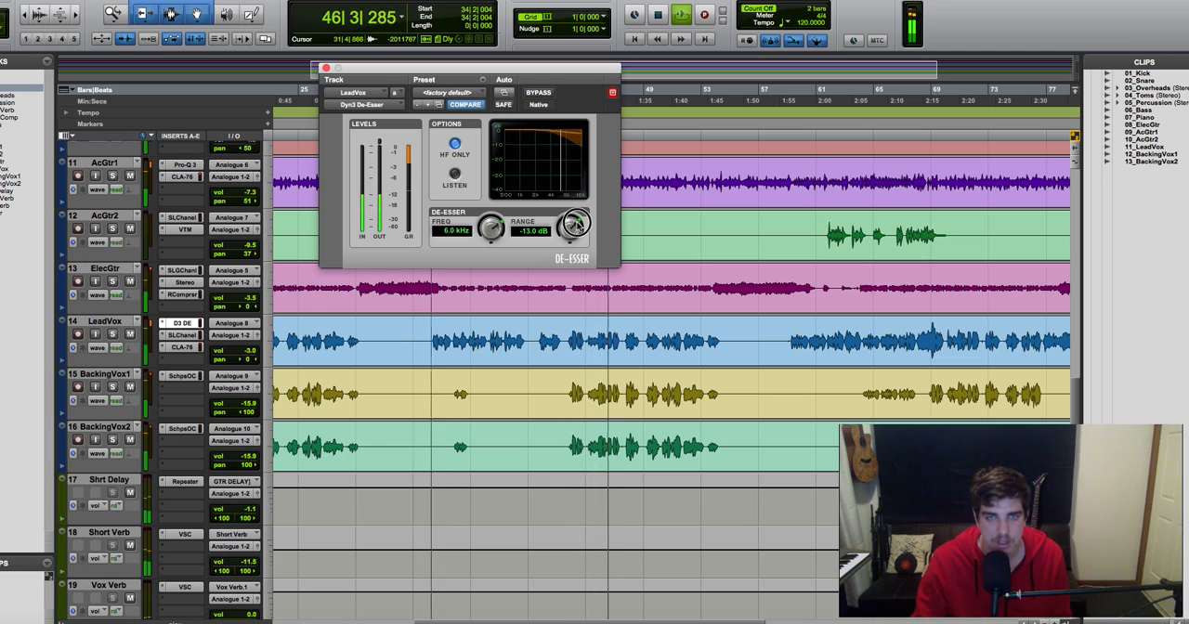
drag(576, 223, 577, 223)
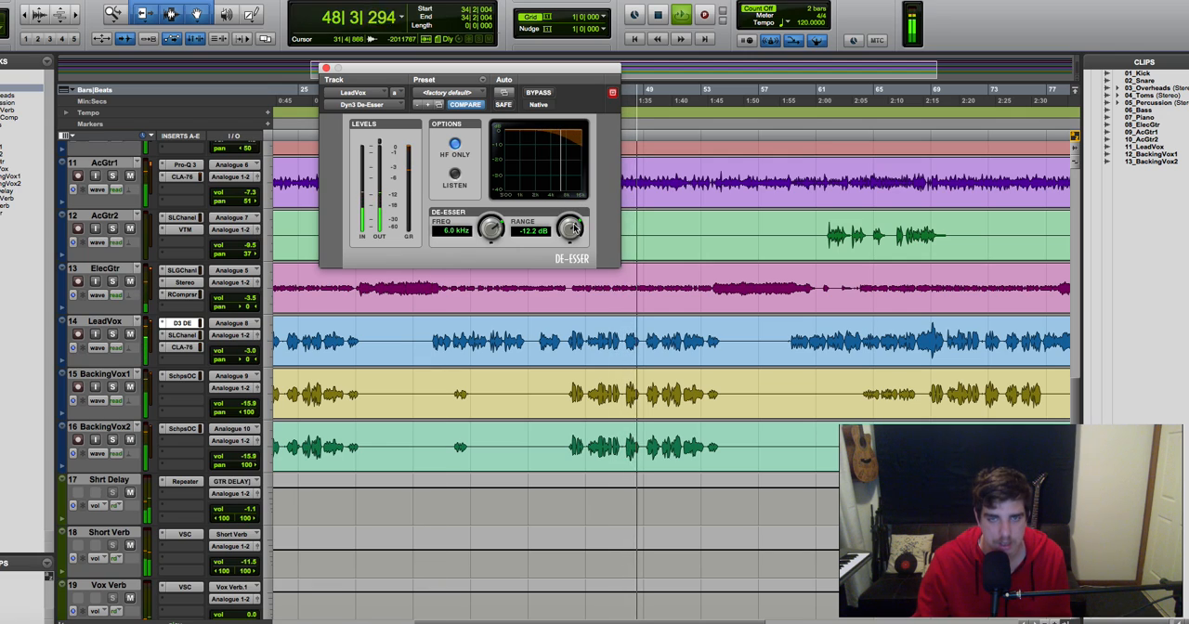
drag(573, 223, 573, 221)
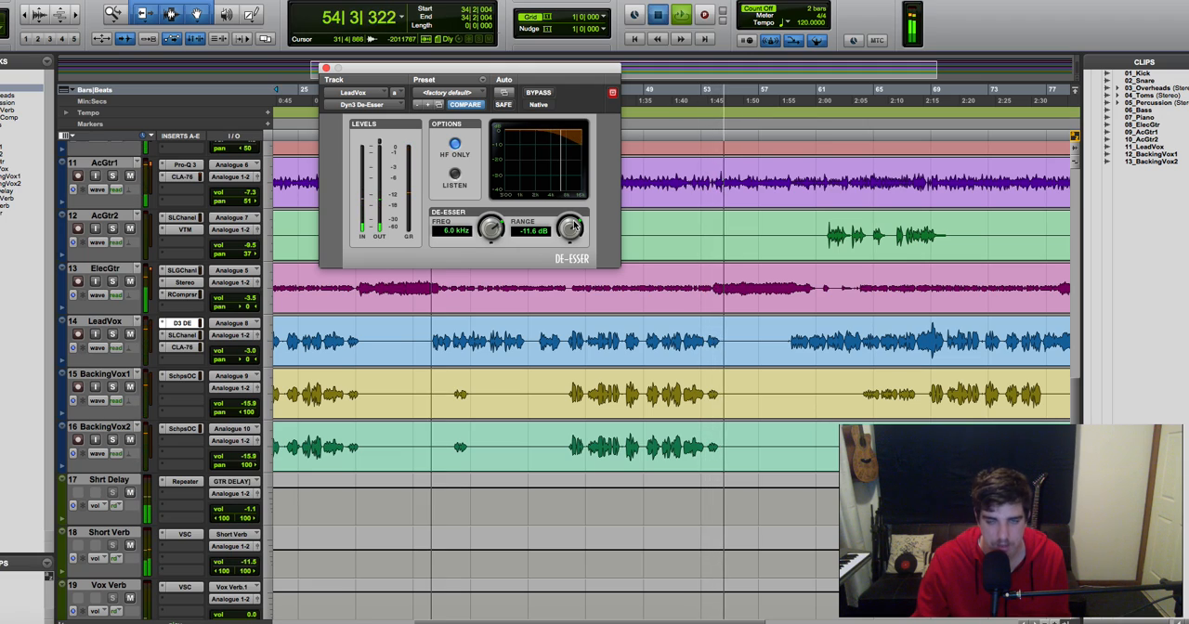
key(space)
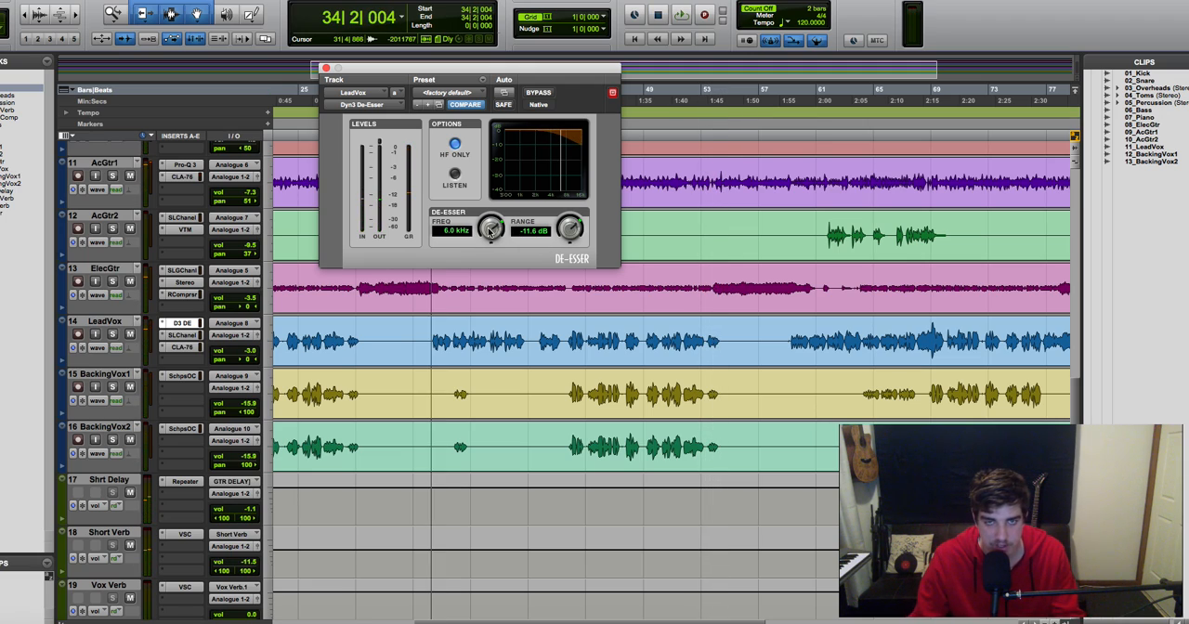
click(326, 69)
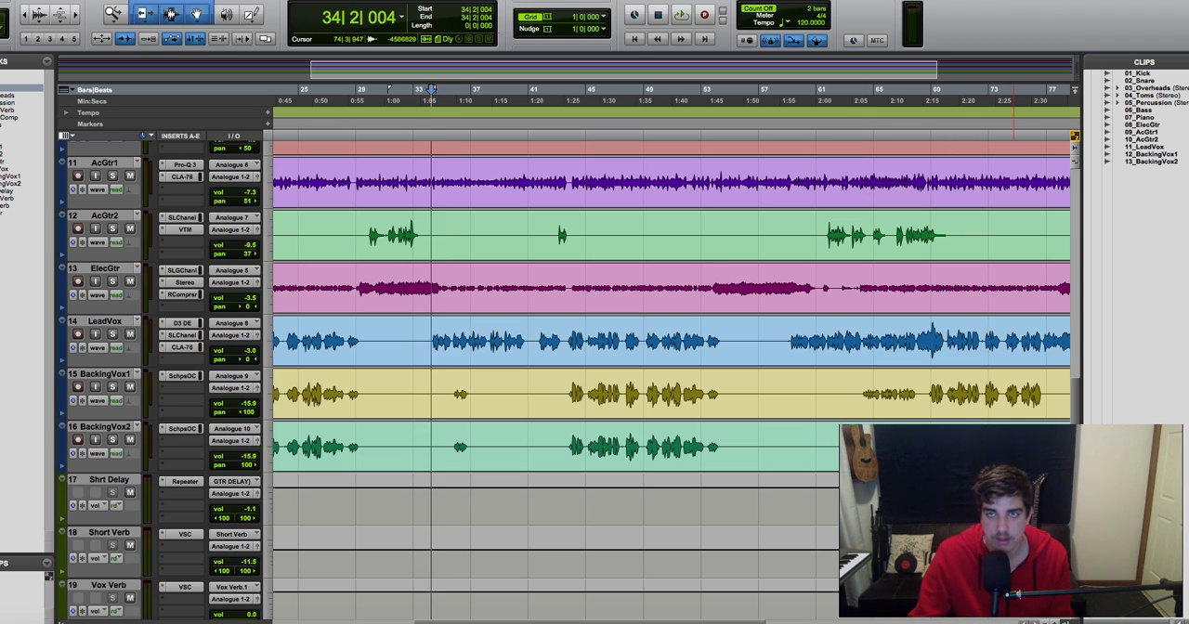
click(945, 2)
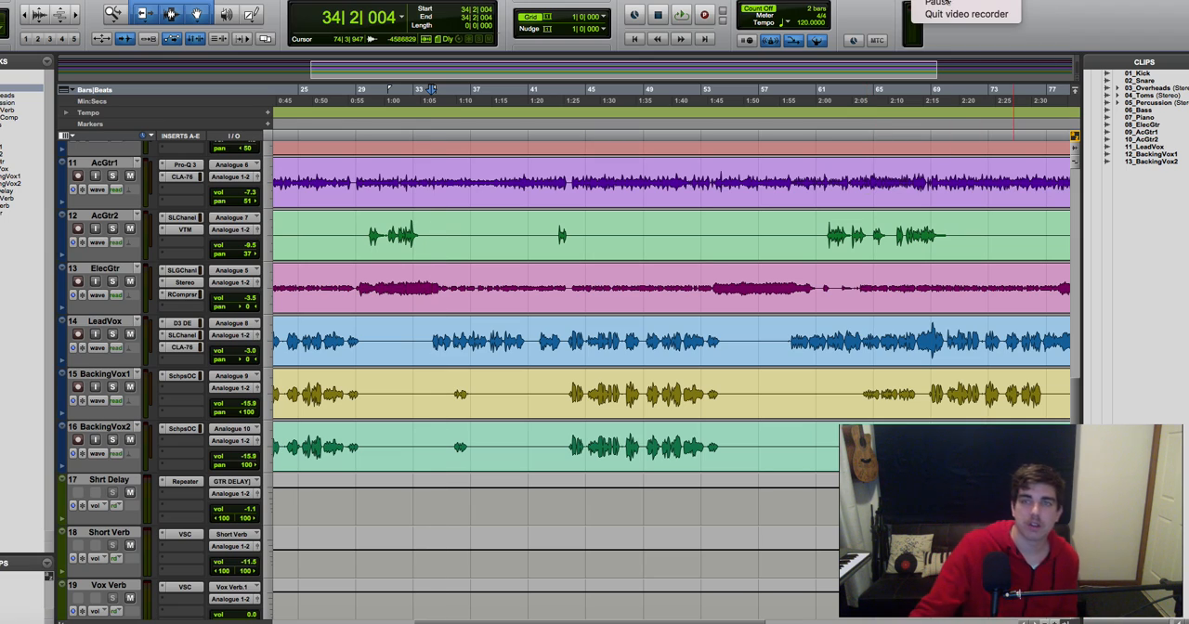